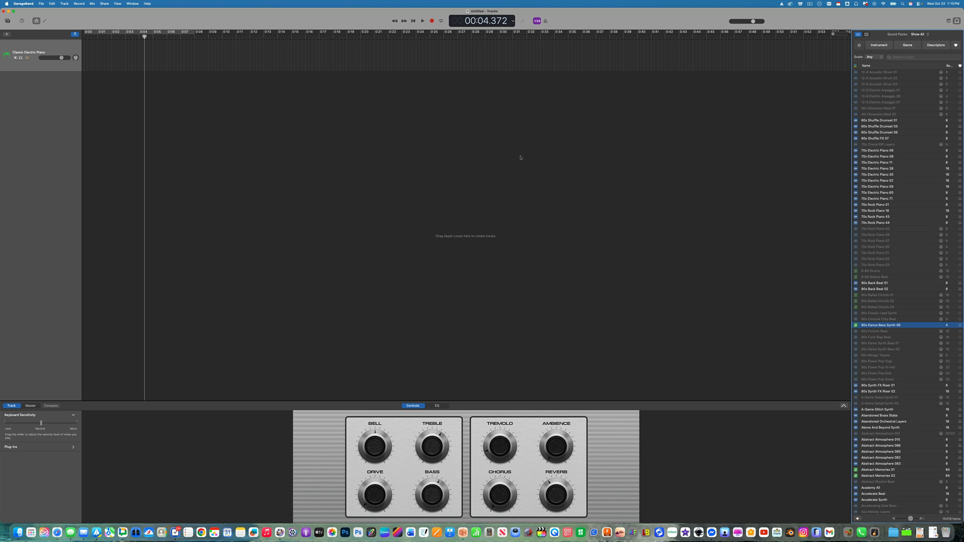
pyautogui.hscroll(2, 509, 155)
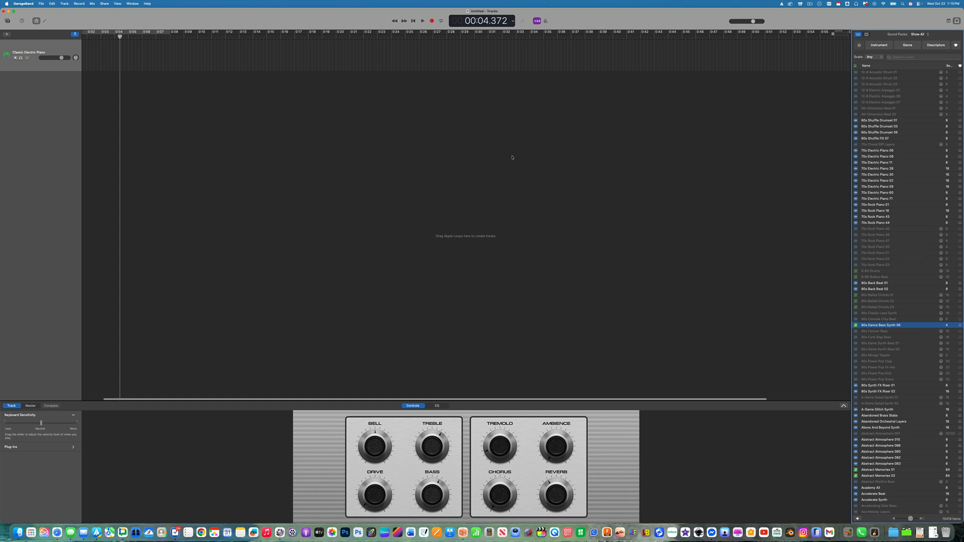
pyautogui.hscroll(-2, 512, 157)
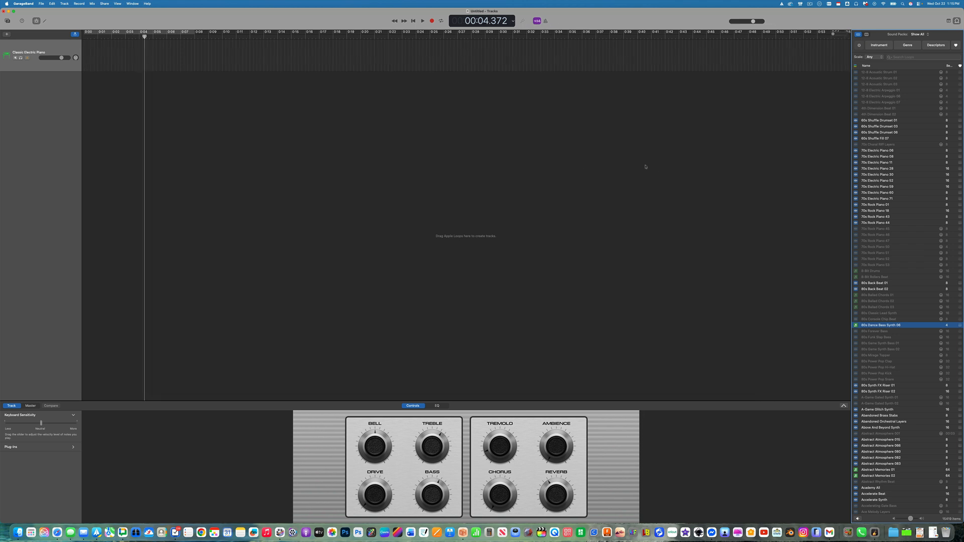
pyautogui.hscroll(-1, 839, 142)
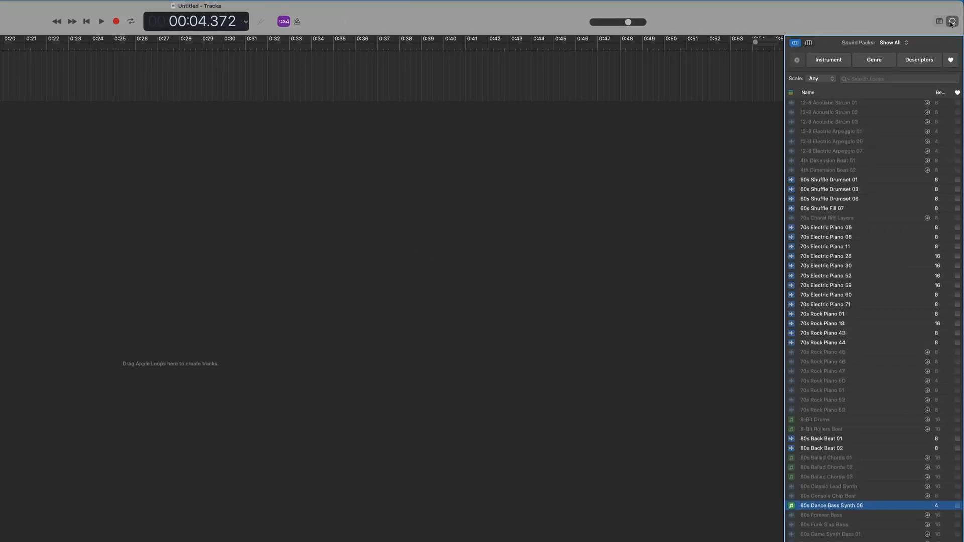
# Hide and reopen the Loop Browser, and look through its list of available Apple Loops
pyautogui.click(952, 21)
pyautogui.click(953, 22)
pyautogui.scroll(-20, 865, 531)
pyautogui.scroll(-20, 865, 531)
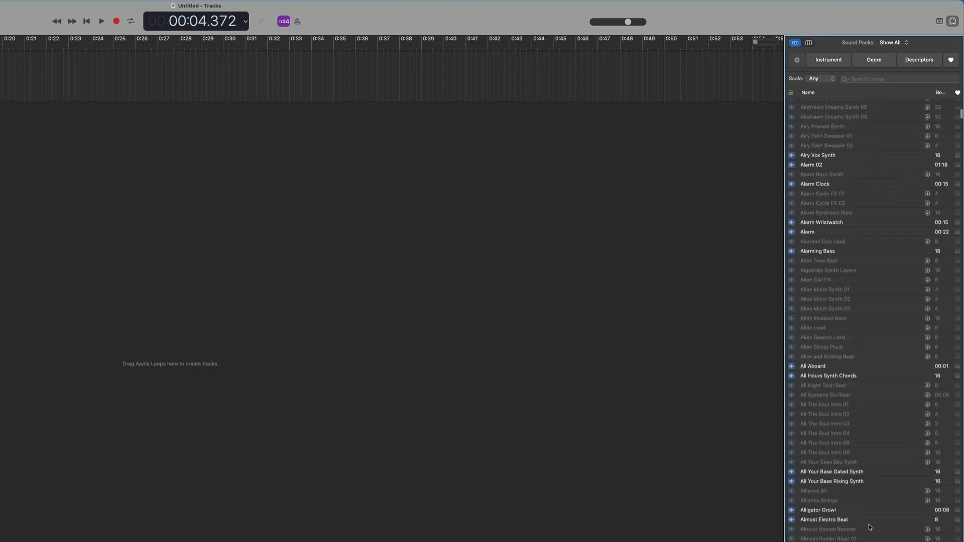
pyautogui.scroll(20, 870, 524)
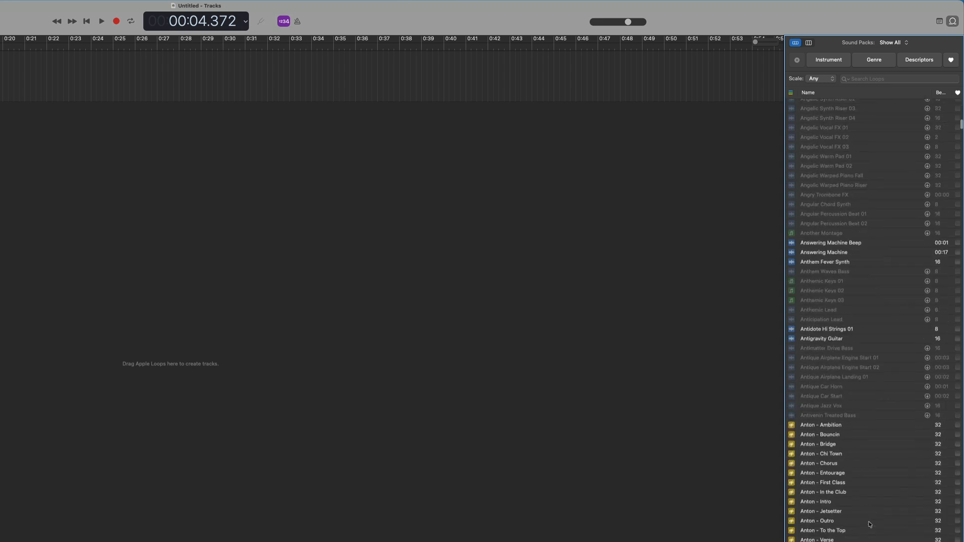
pyautogui.scroll(20, 869, 524)
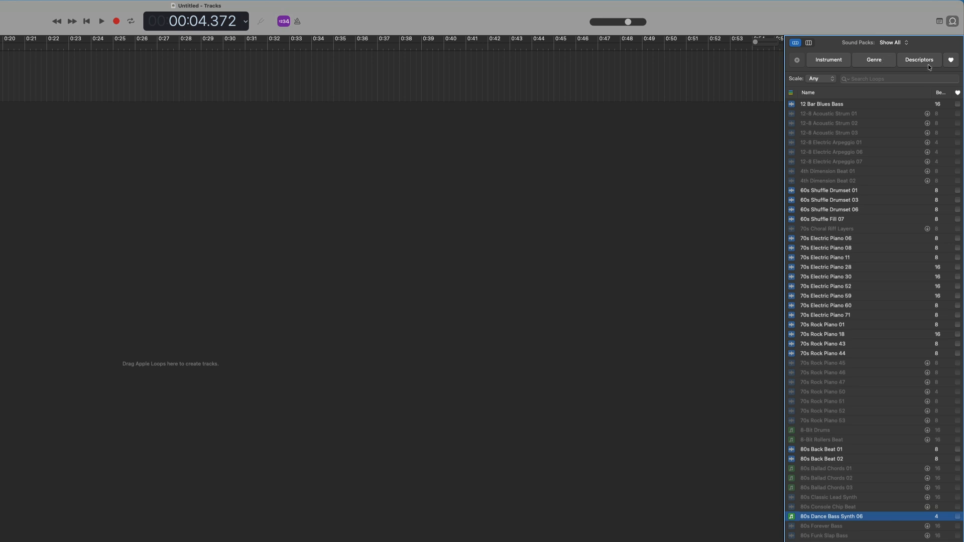
# Filter the loops by Tambourine, preview Tambourine 01, 02, 04, 10 and Shimmer Sleigh Bells, and clear the filter
pyautogui.click(827, 64)
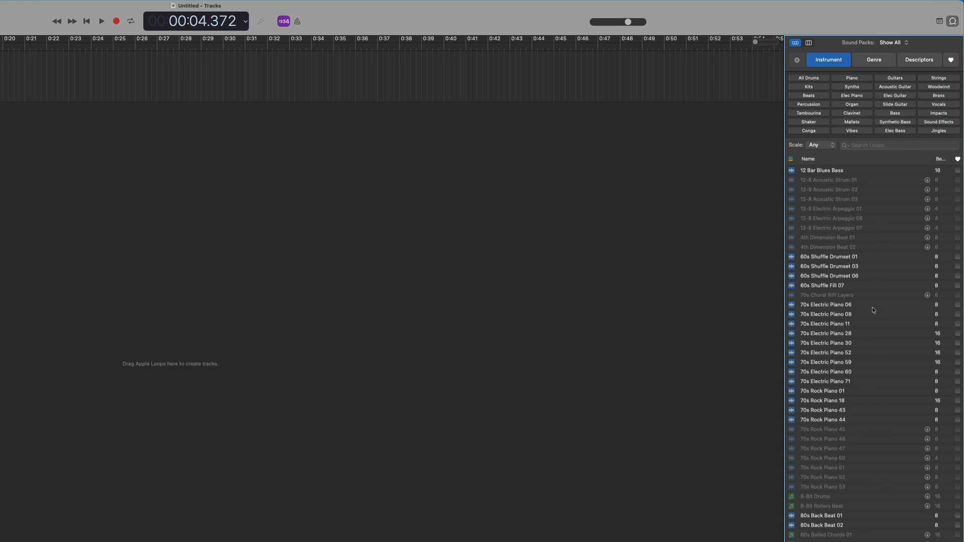
pyautogui.click(808, 114)
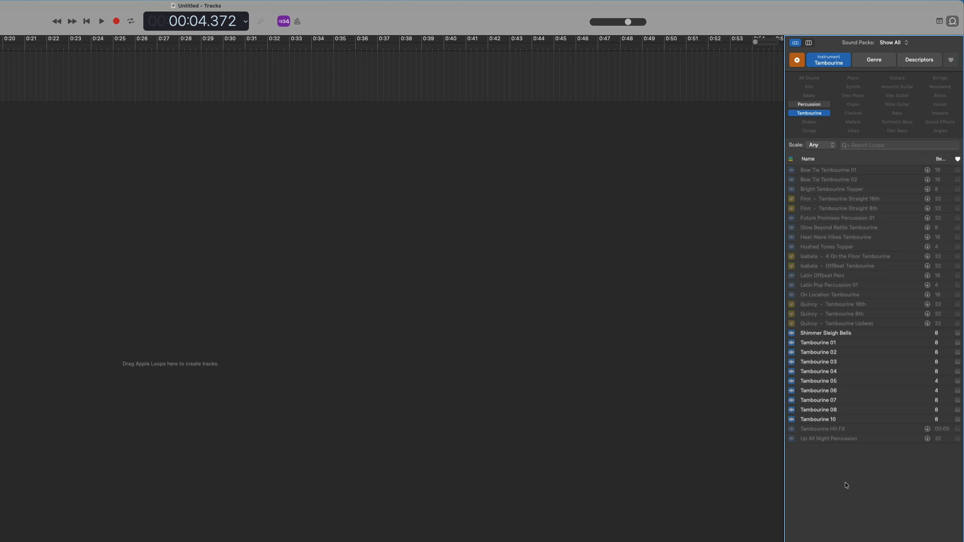
pyautogui.click(820, 339)
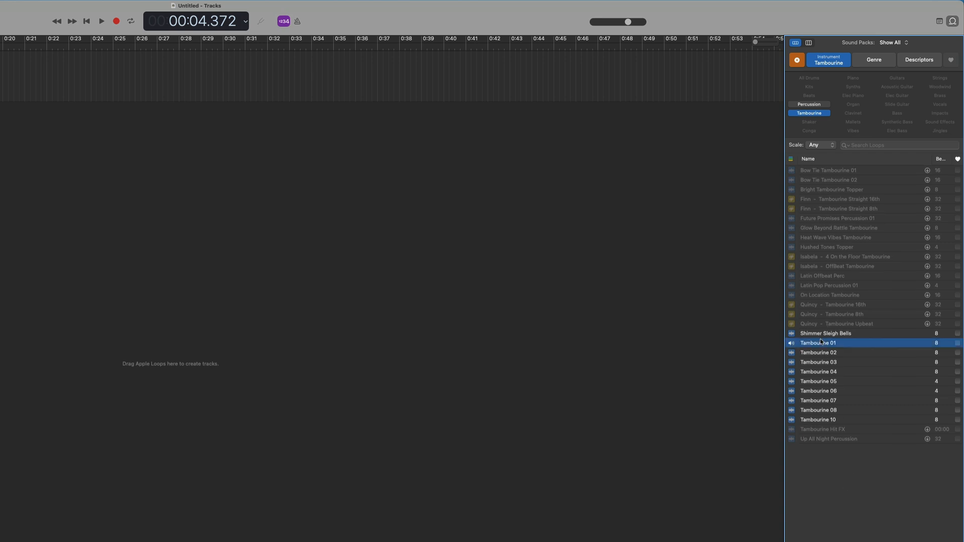
pyautogui.click(821, 354)
pyautogui.click(820, 375)
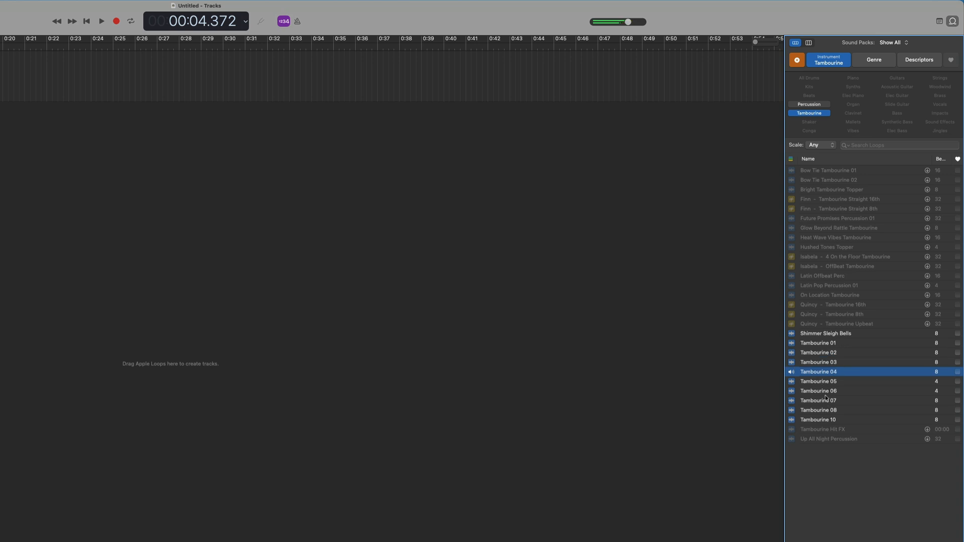
pyautogui.click(847, 422)
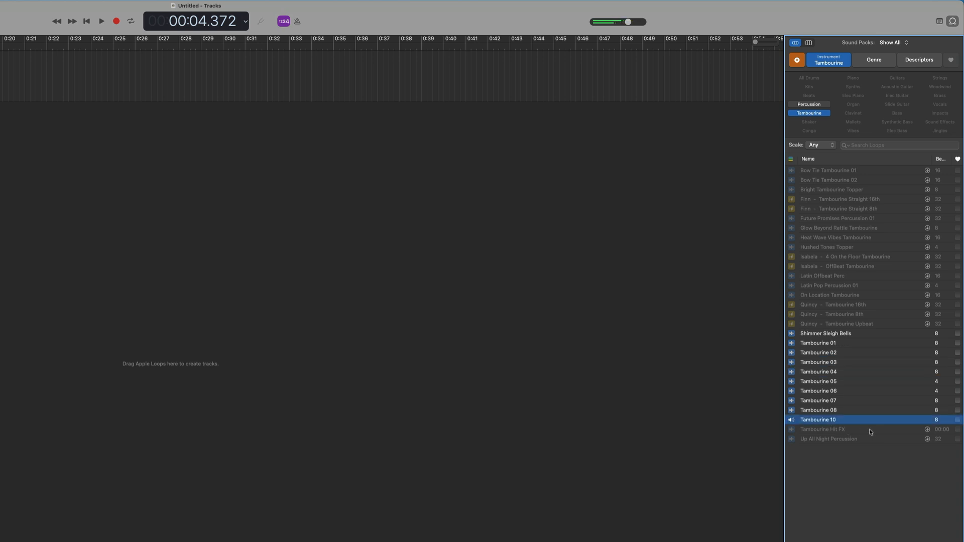
pyautogui.click(846, 336)
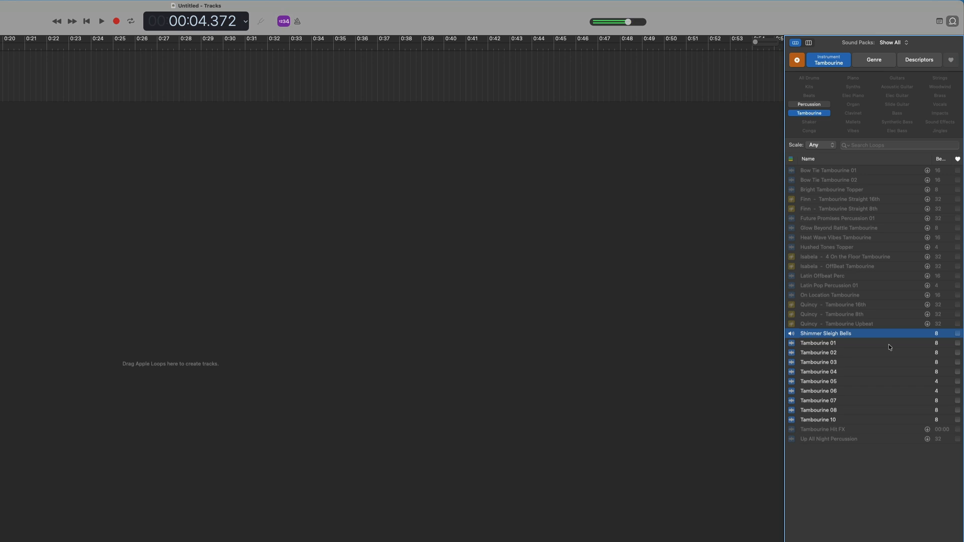
pyautogui.click(817, 113)
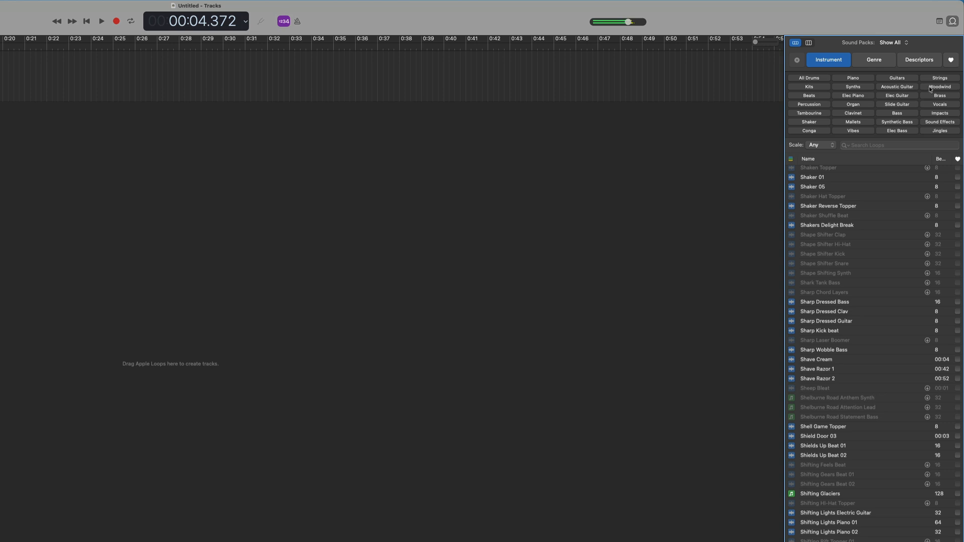
# Filter the loops by the Hip Hop genre, clear that filter, and view the descriptor categories
pyautogui.click(875, 63)
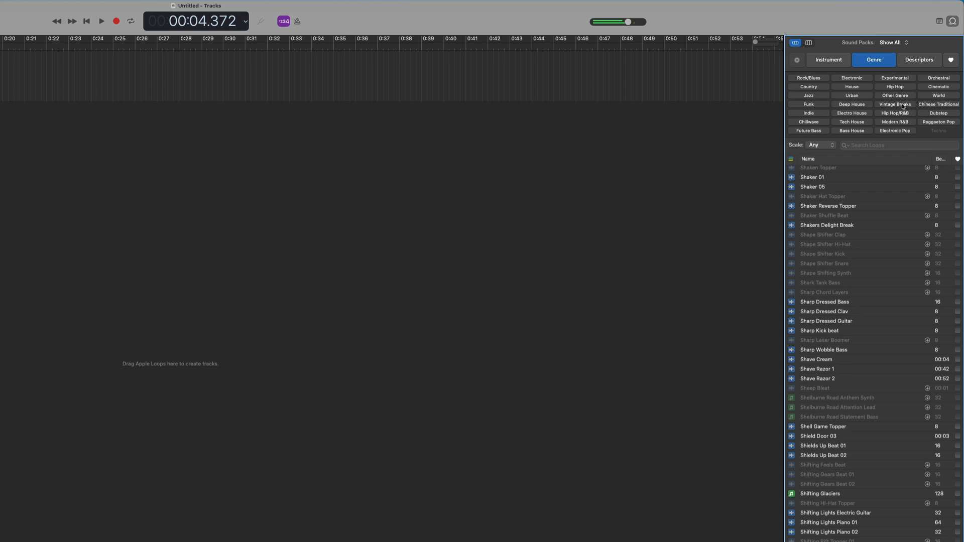
pyautogui.click(903, 88)
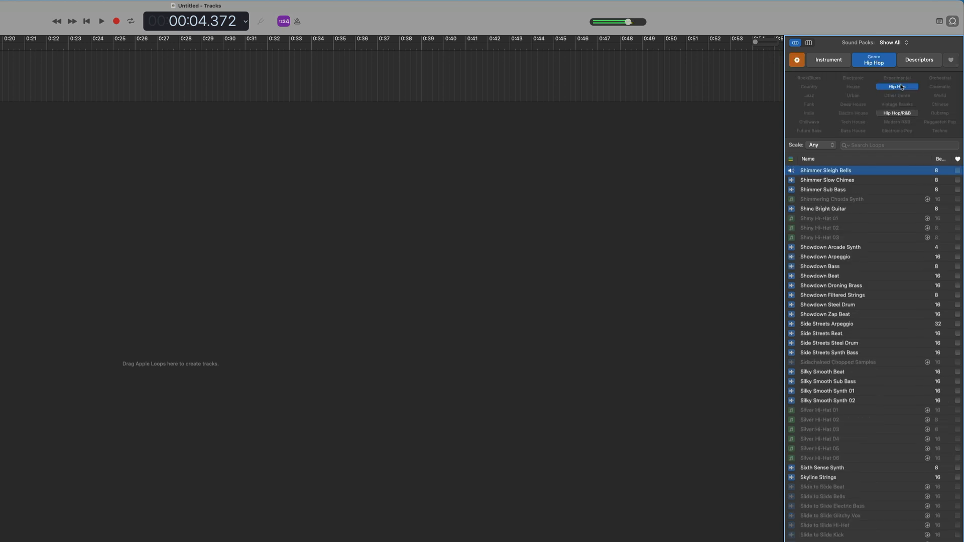
pyautogui.click(902, 86)
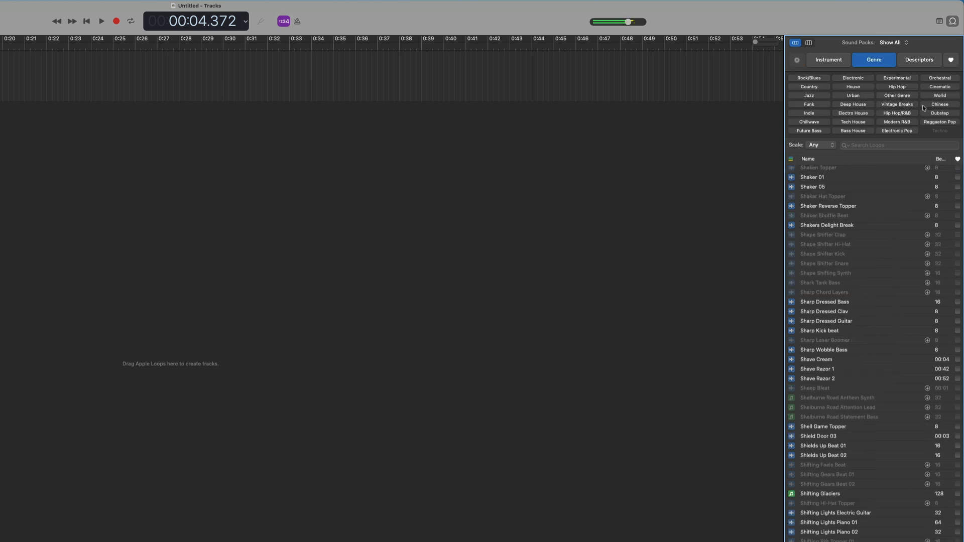
pyautogui.click(914, 63)
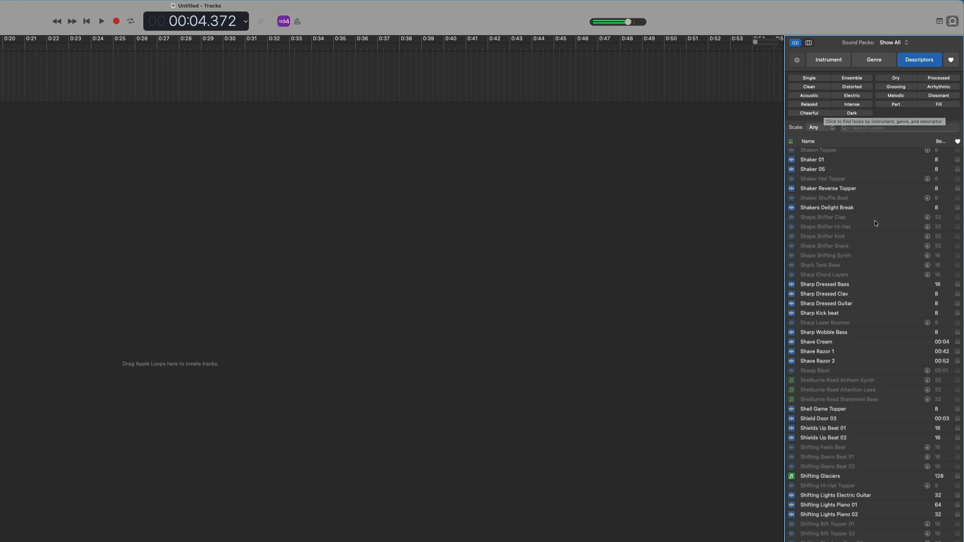
pyautogui.scroll(1, 926, 271)
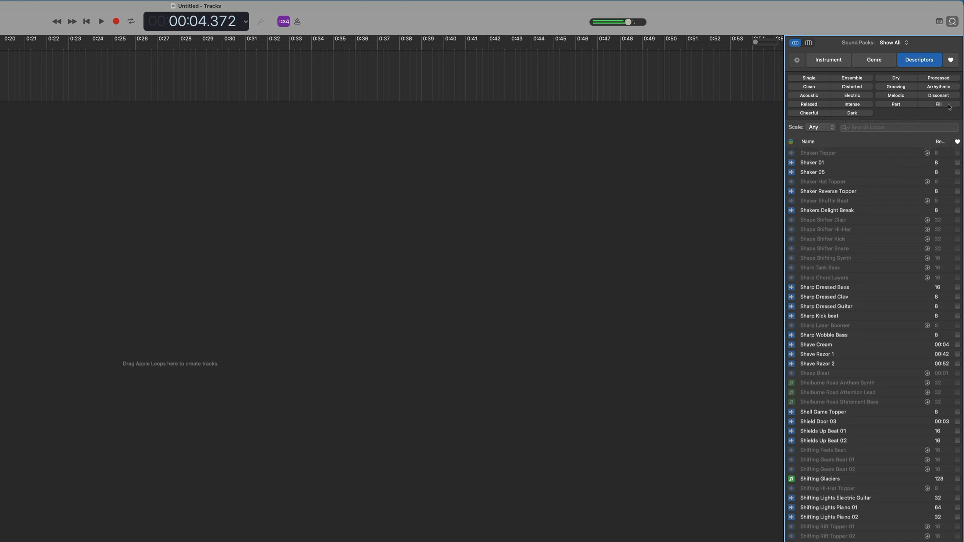
# Return to the instrument categories, check Shimmer Sleigh Bells under the Tambourine filter, and remove the filter
pyautogui.click(837, 64)
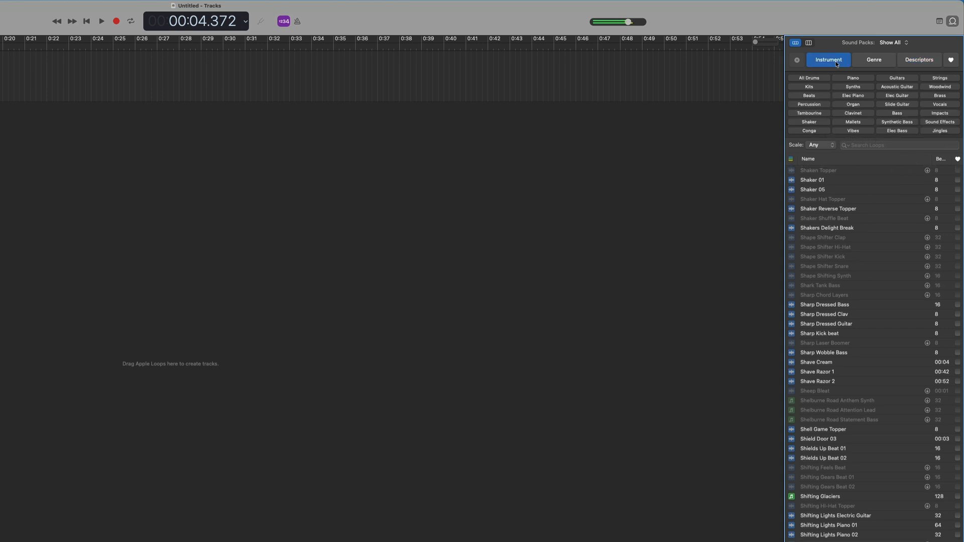
pyautogui.scroll(3, 873, 371)
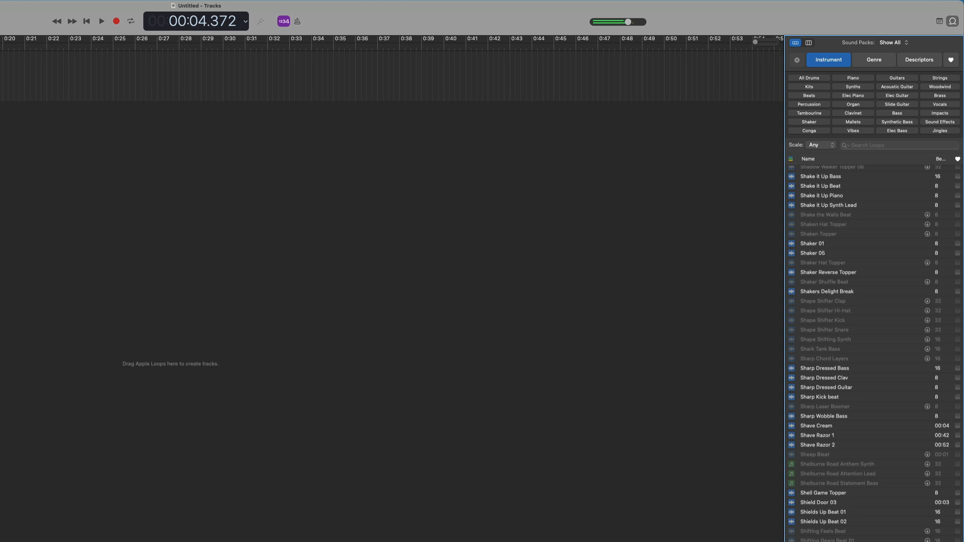
pyautogui.scroll(1, 872, 352)
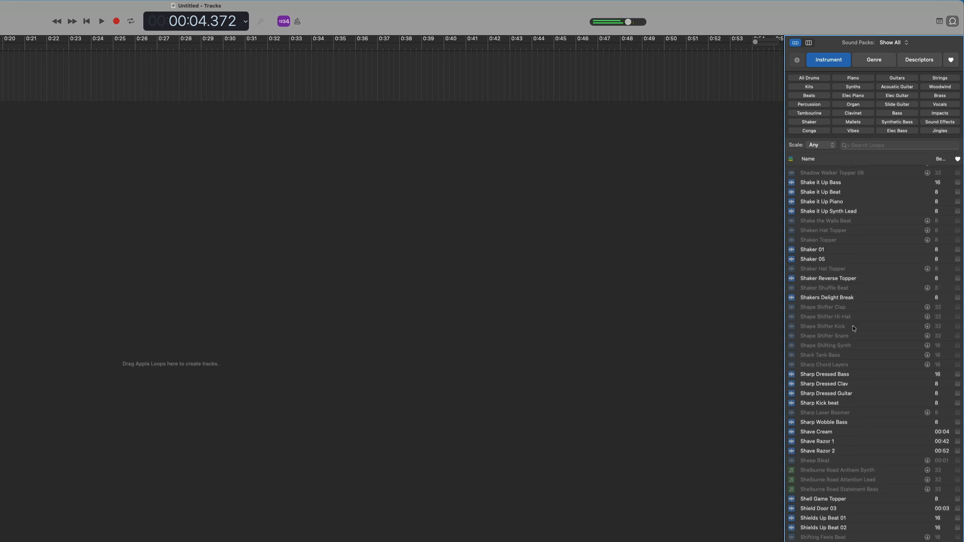
pyautogui.scroll(-5, 818, 201)
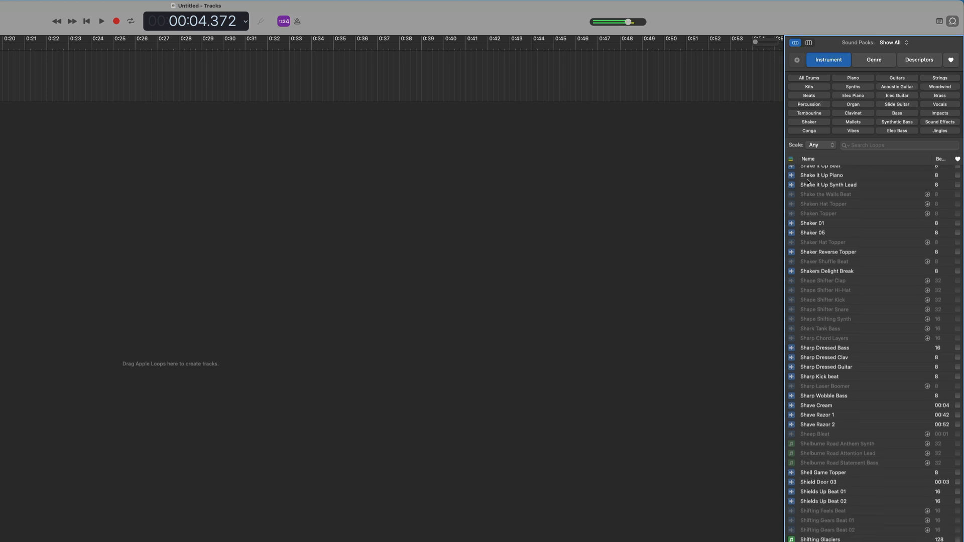
pyautogui.click(809, 113)
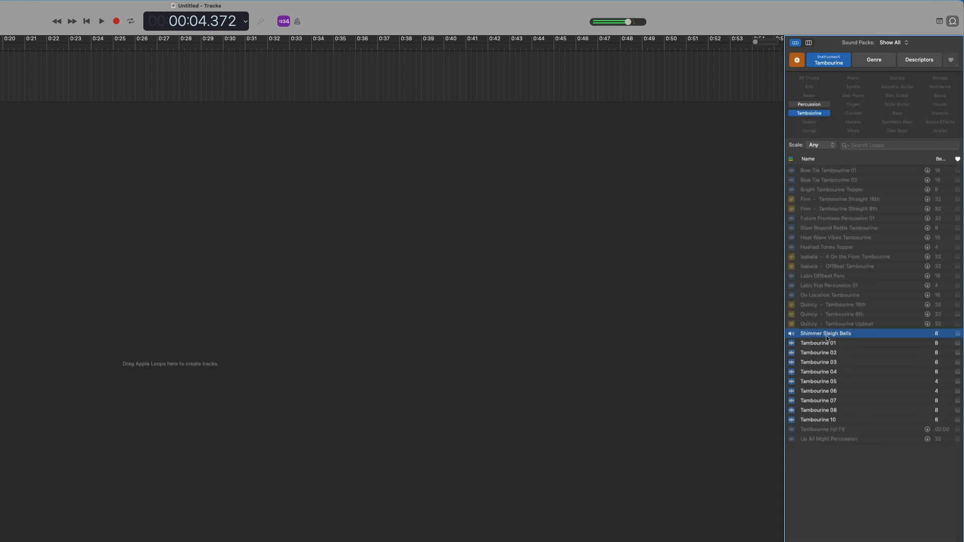
pyautogui.click(826, 336)
pyautogui.click(824, 115)
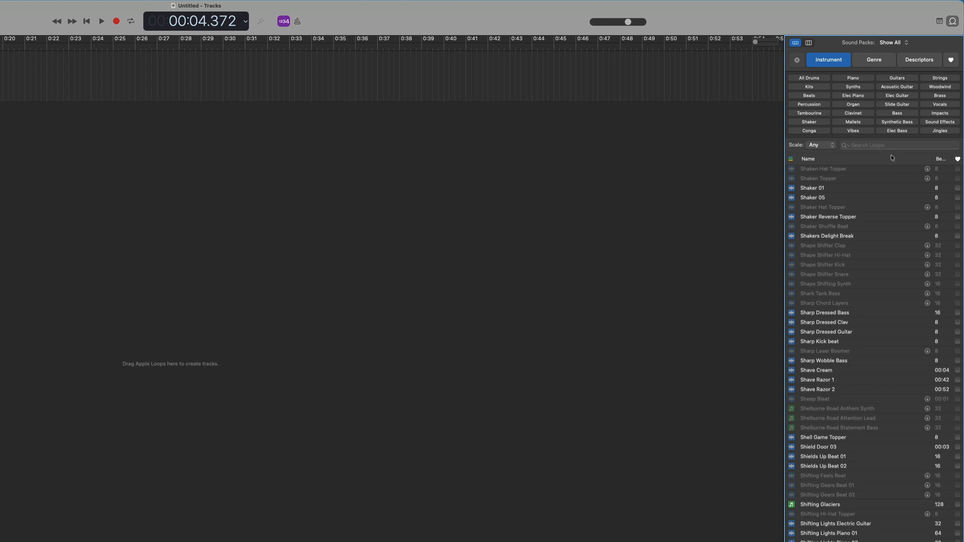
# Filter the loops by the Beats instrument category, trying Percussion as an added filter and removing it
pyautogui.click(818, 97)
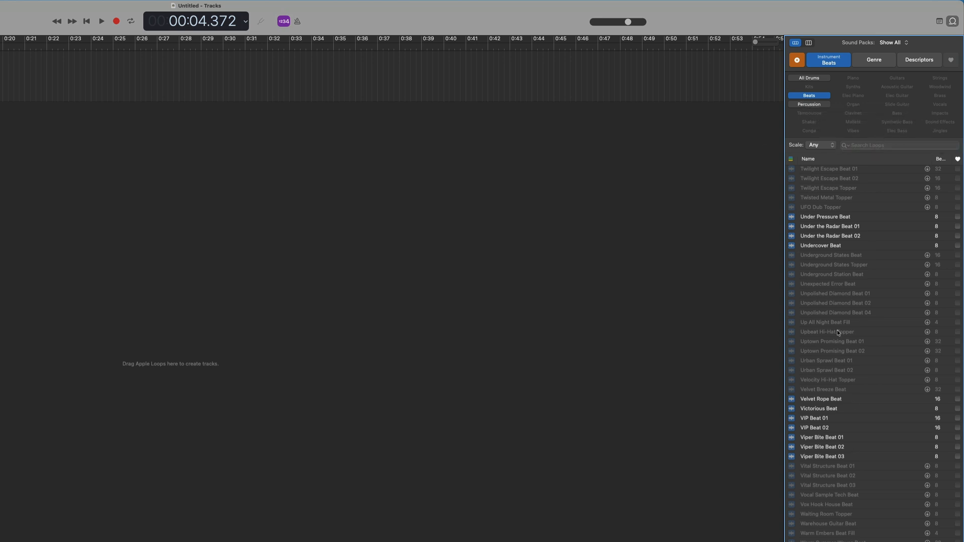
pyautogui.click(819, 104)
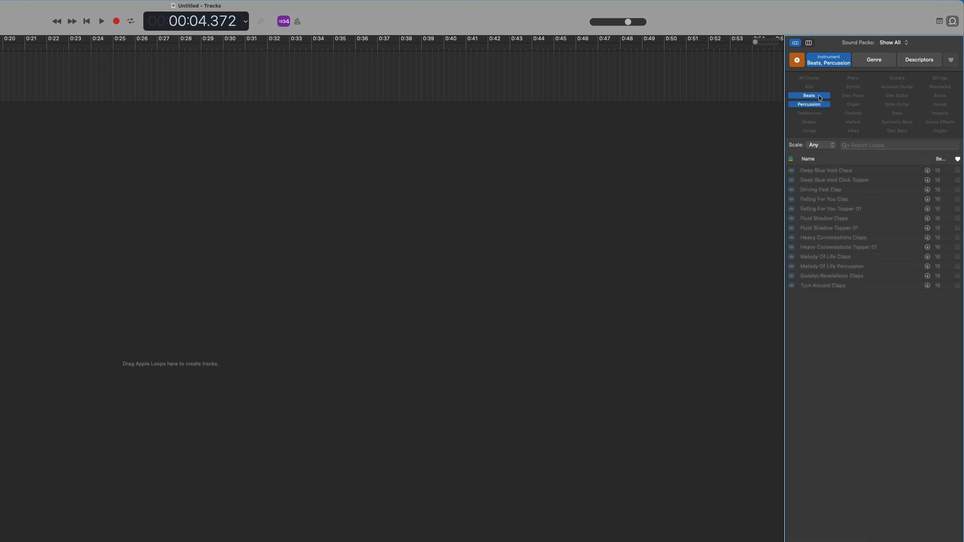
pyautogui.click(817, 104)
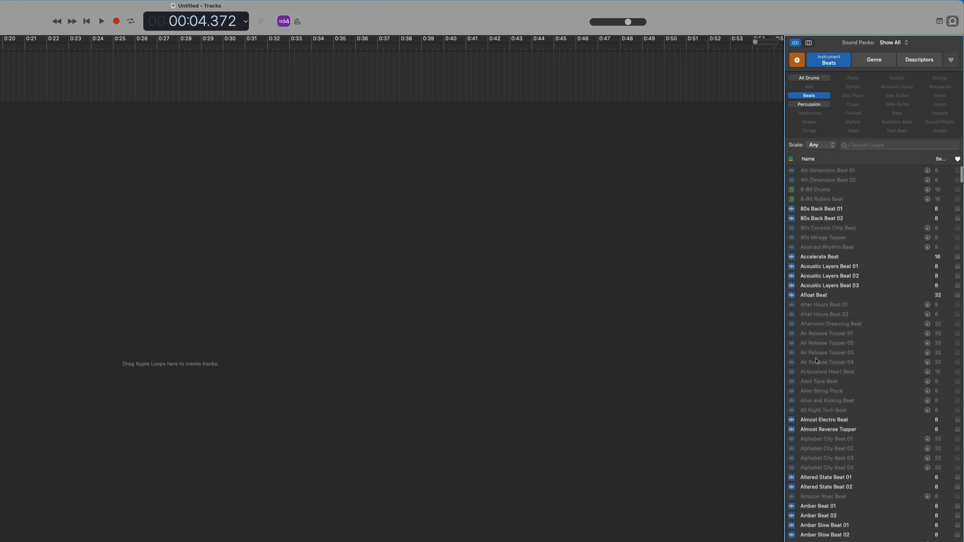
# Start downloading the Afternoon Dreaming Beat loop and cancel the content installation request
pyautogui.click(927, 324)
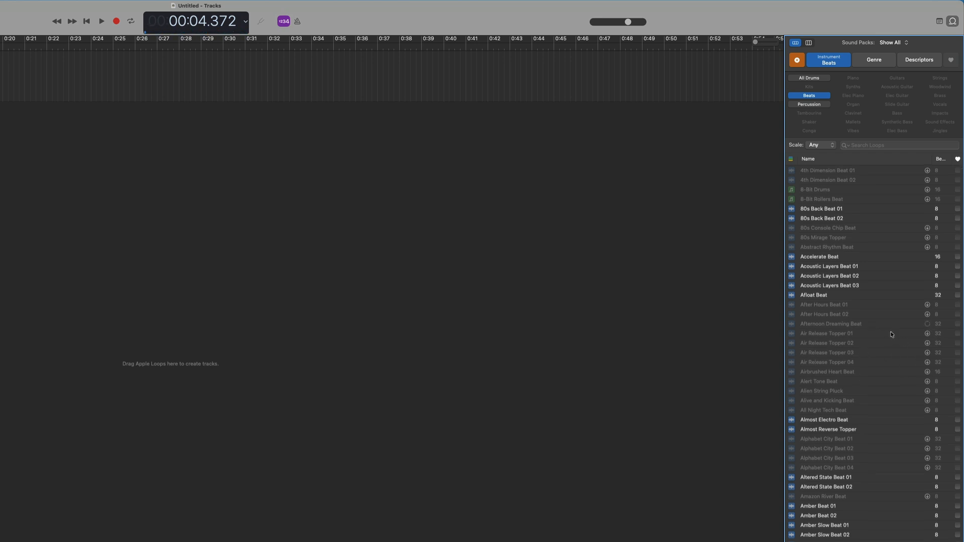
pyautogui.scroll(-1, 848, 329)
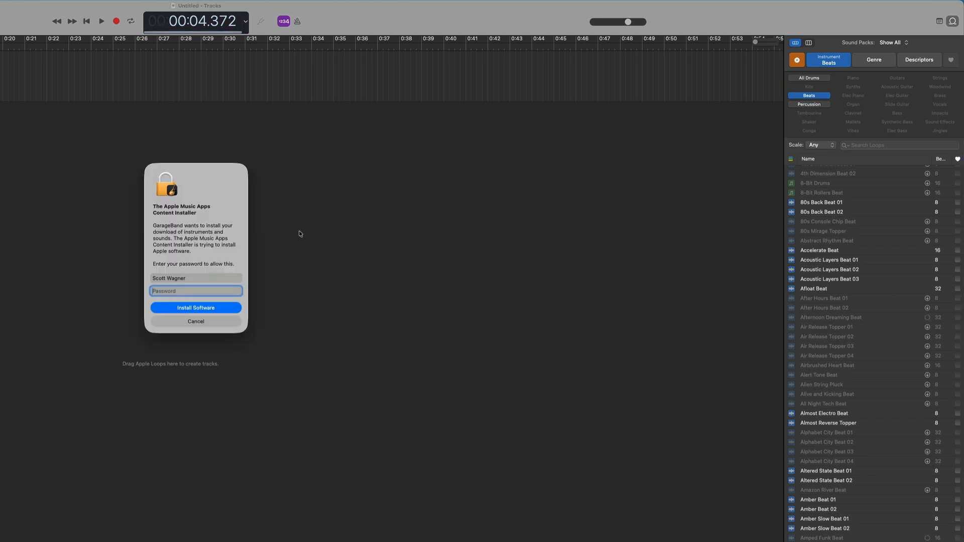
pyautogui.click(186, 320)
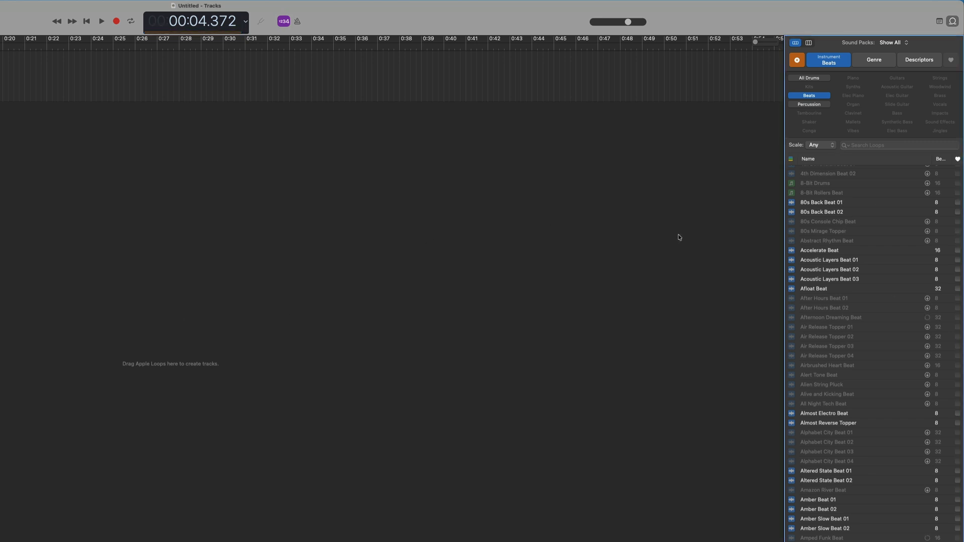
# Preview the 80s Back Beat 01 and 80s Back Beat 02 loops, ending on 80s Back Beat 01, and stop playback
pyautogui.click(830, 204)
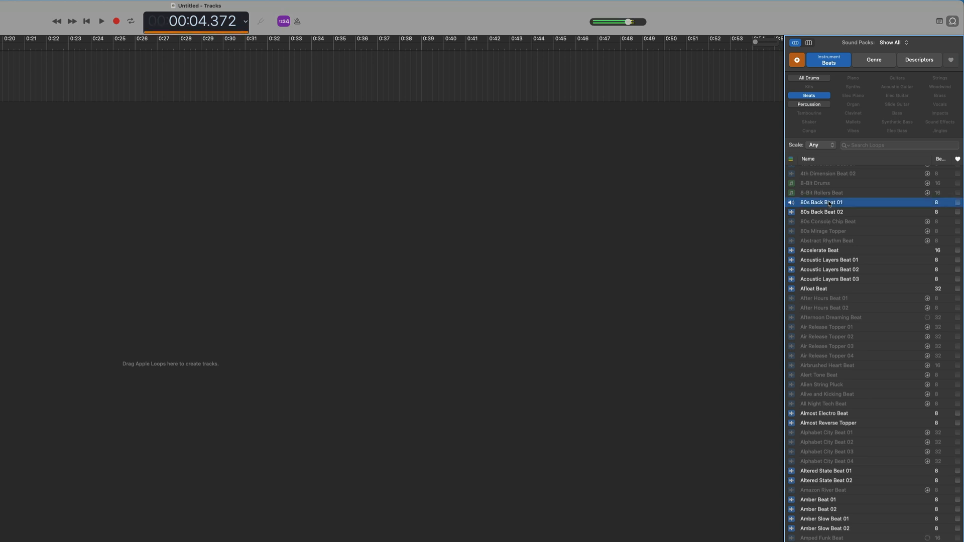
pyautogui.scroll(1, 828, 202)
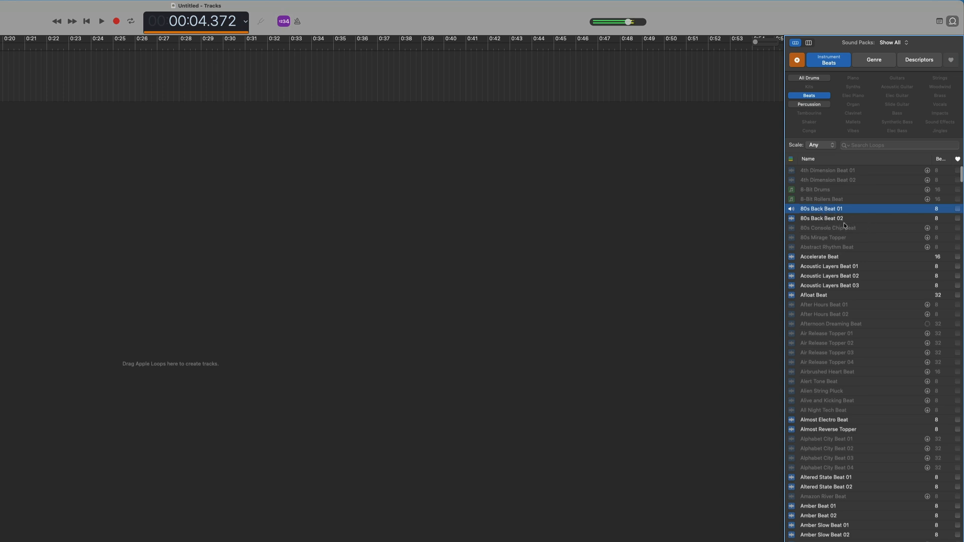
pyautogui.click(818, 218)
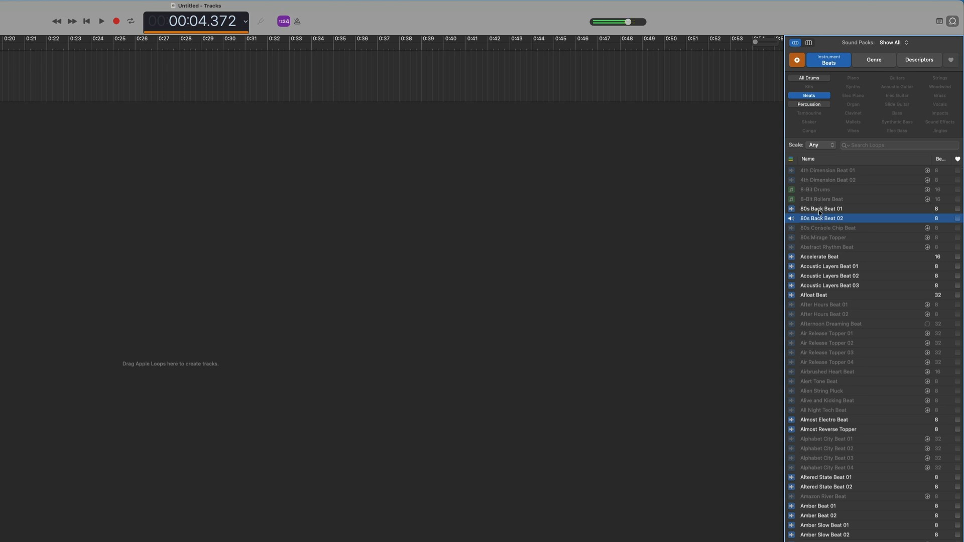
pyautogui.click(818, 210)
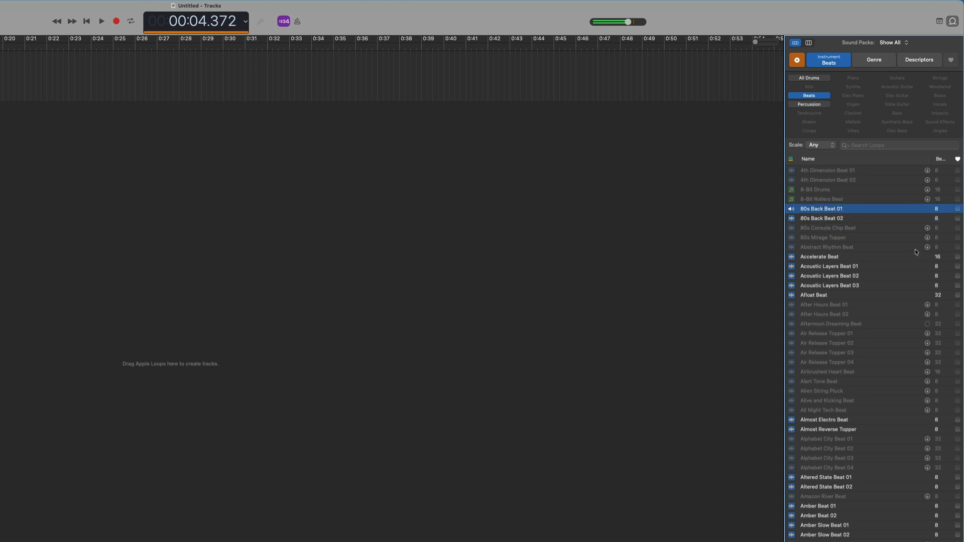
pyautogui.click(836, 210)
# Mark the 80s Back Beat 01 loop as a favorite and switch to the favorite loops
pyautogui.click(958, 209)
pyautogui.click(959, 210)
pyautogui.click(958, 209)
pyautogui.click(952, 62)
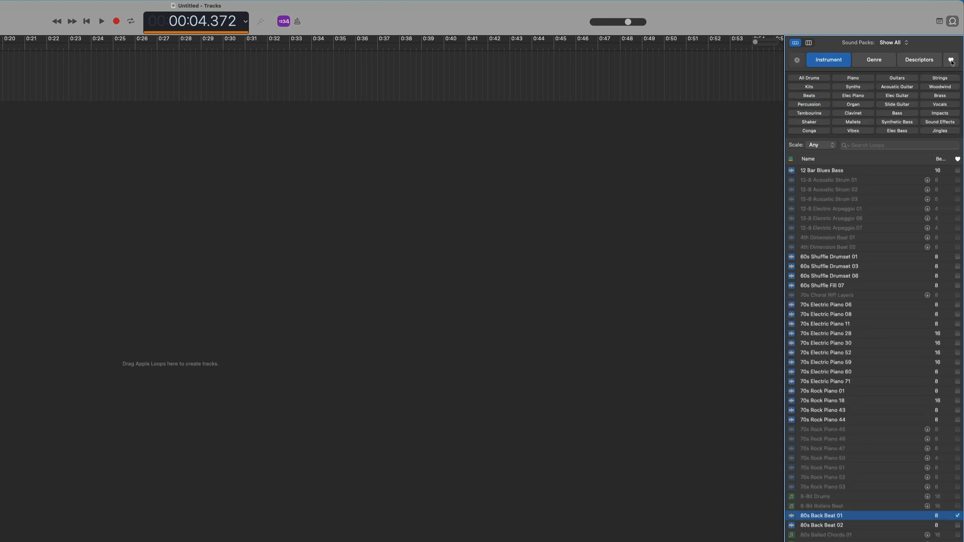
# Check the favorite loops, return to the full loop list and filter it by the Beats instrument category
pyautogui.click(950, 61)
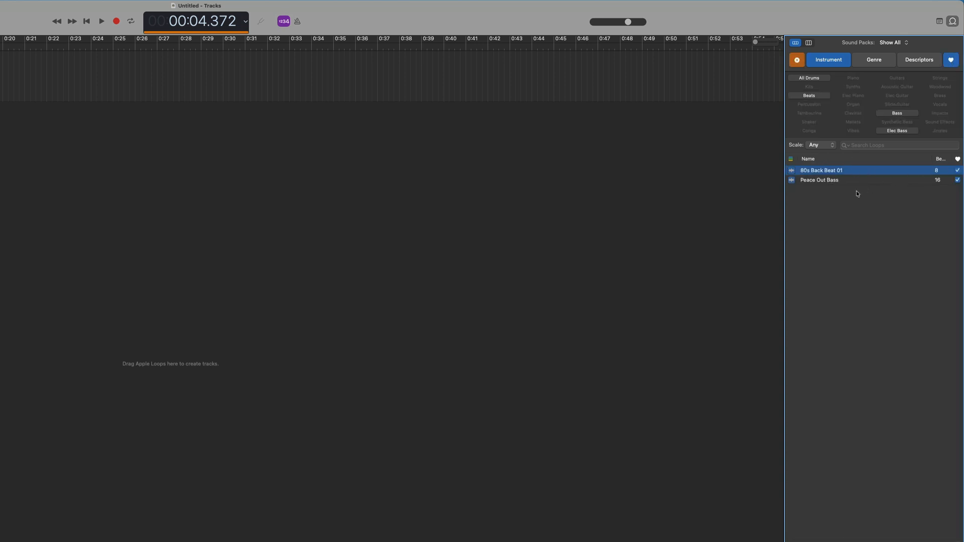
pyautogui.click(952, 60)
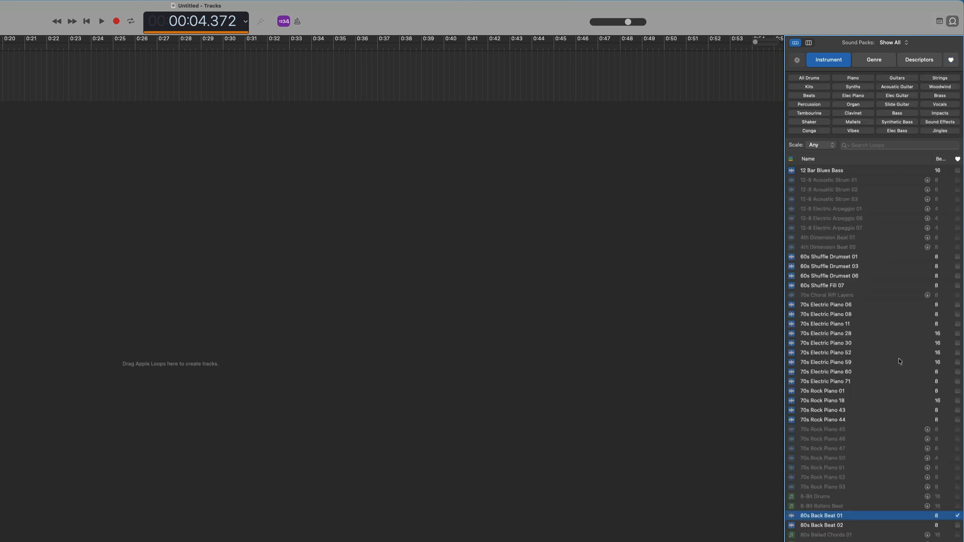
pyautogui.click(813, 95)
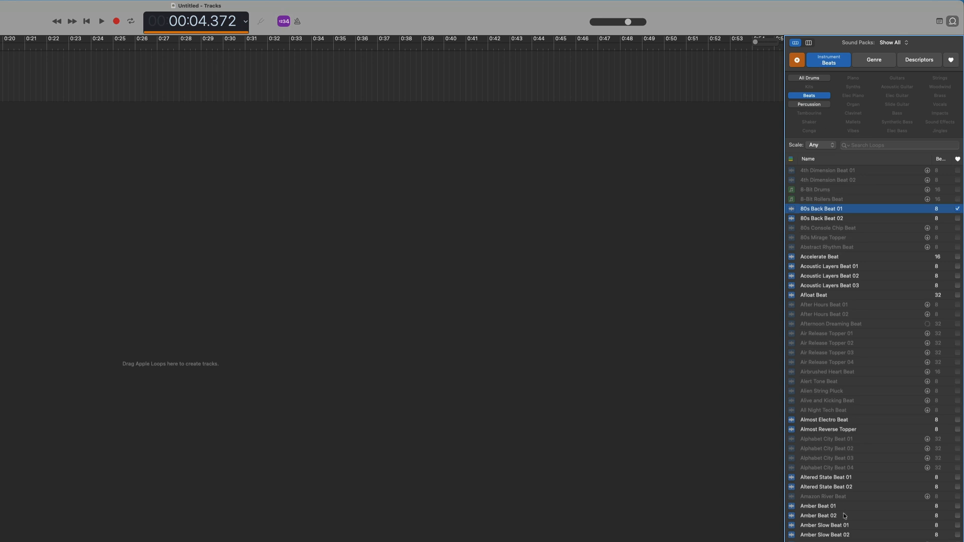
# Preview several Beats loops, including Altered State Beat 01, Analog Clap Beat 01, Anton - Jetsetter and Armament Beat 02
pyautogui.scroll(-5, 843, 515)
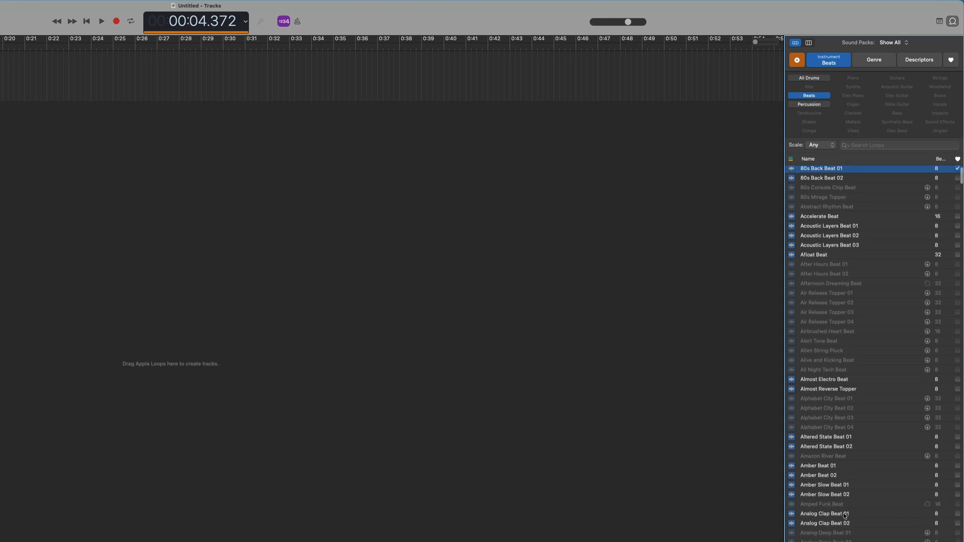
pyautogui.click(822, 400)
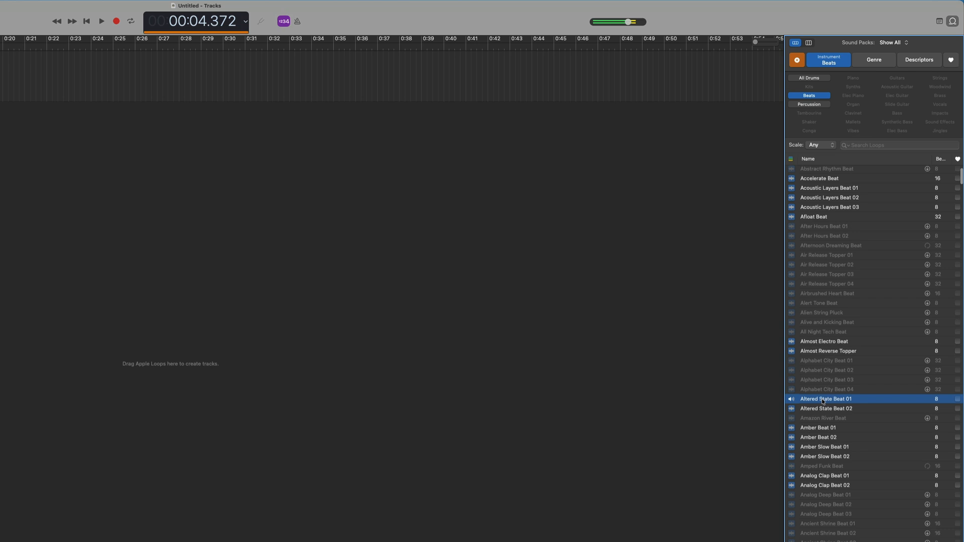
pyautogui.click(831, 476)
pyautogui.scroll(-15, 828, 427)
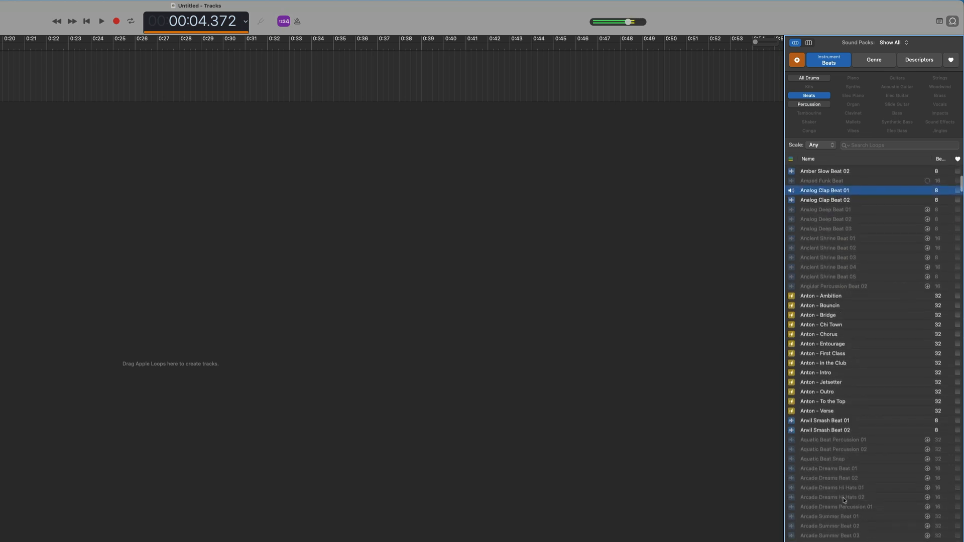
pyautogui.click(823, 380)
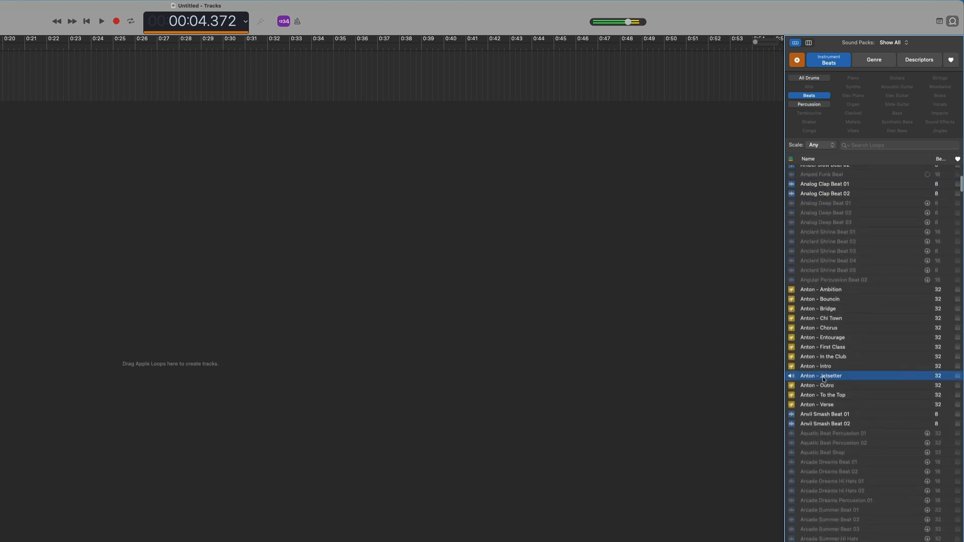
pyautogui.scroll(2, 823, 380)
pyautogui.click(824, 406)
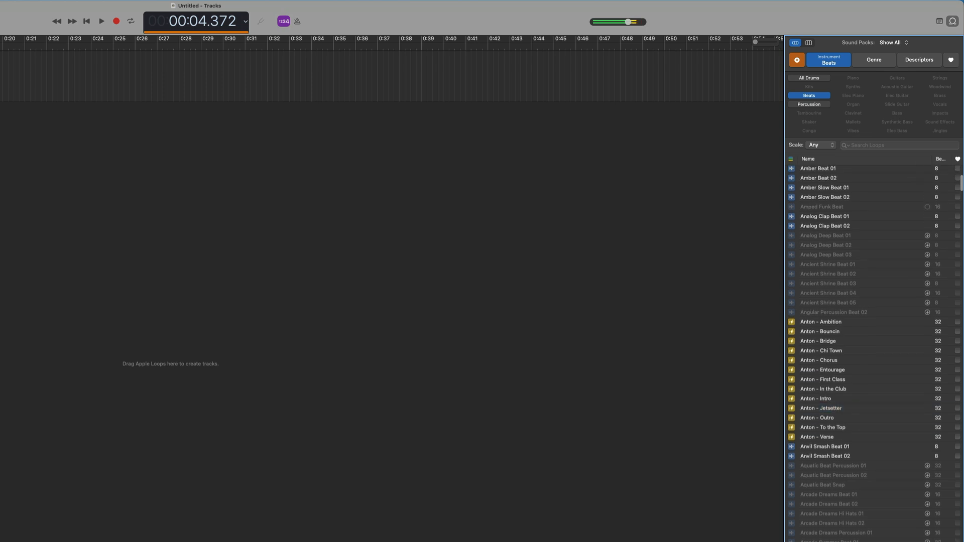
pyautogui.scroll(1, 823, 406)
pyautogui.scroll(-5, 824, 427)
pyautogui.click(824, 518)
# Add the Hang Tight Beat 01 loop at the project start on a new track below the Classic Electric Piano track
pyautogui.scroll(-8, 823, 518)
pyautogui.scroll(-20, 873, 352)
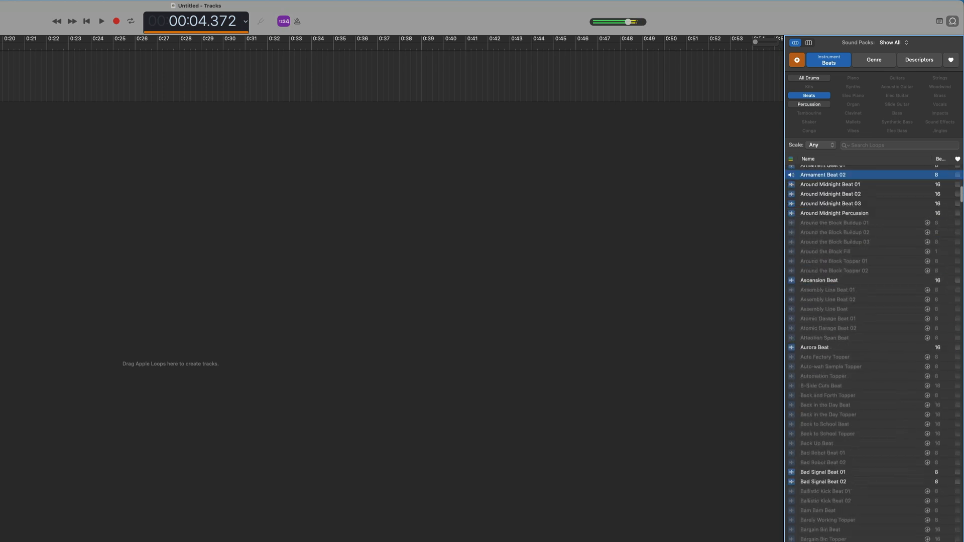
pyautogui.scroll(-20, 873, 352)
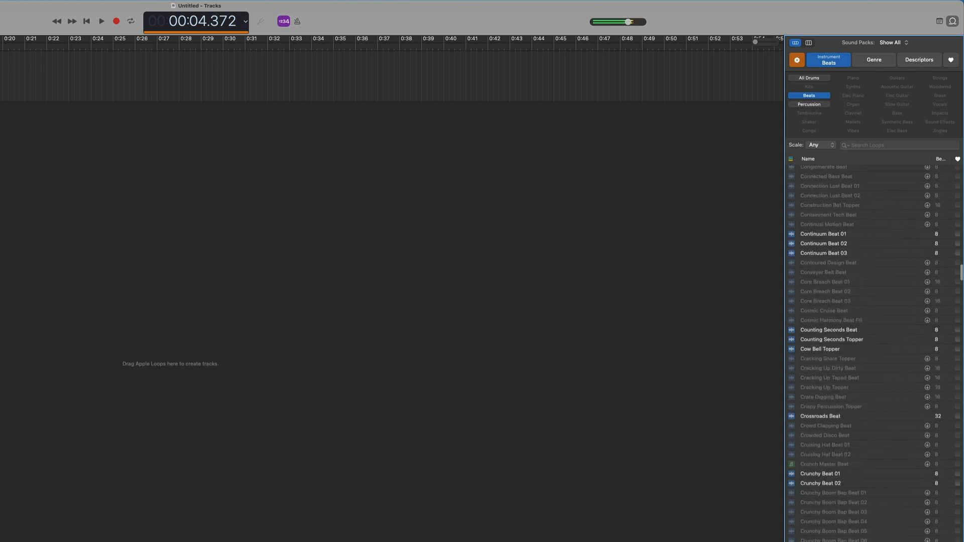
pyautogui.scroll(-6, 874, 351)
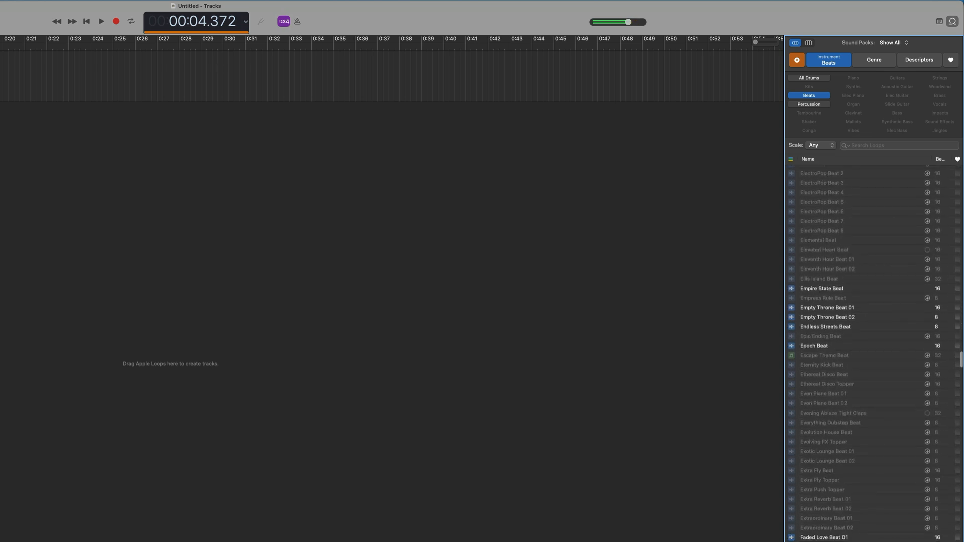
pyautogui.scroll(-1, 873, 352)
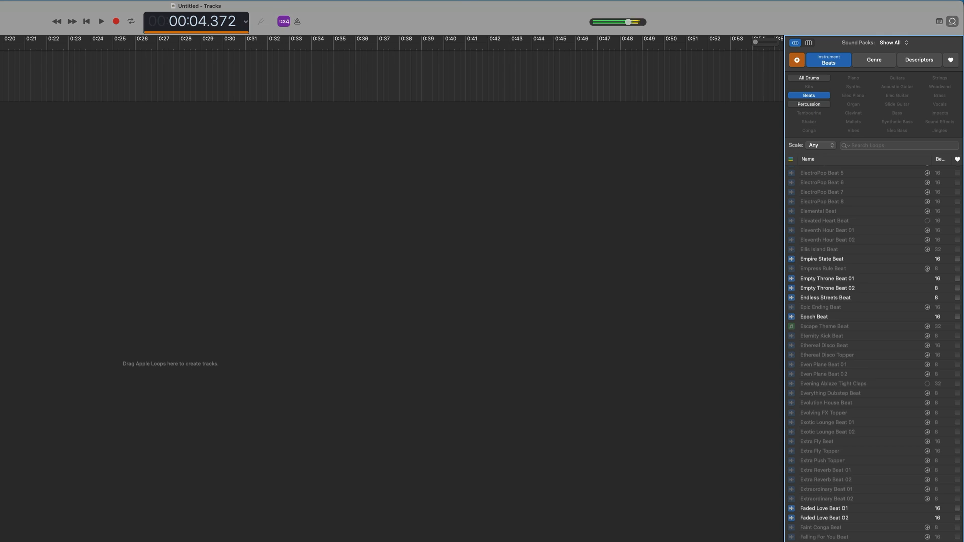
pyautogui.scroll(-15, 874, 351)
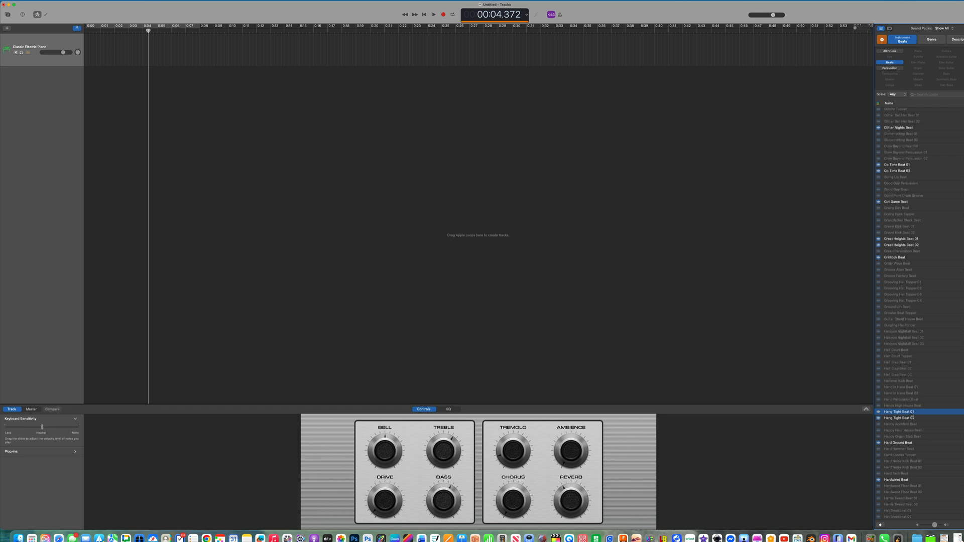
pyautogui.moveTo(912, 416); pyautogui.dragTo(62, 103)
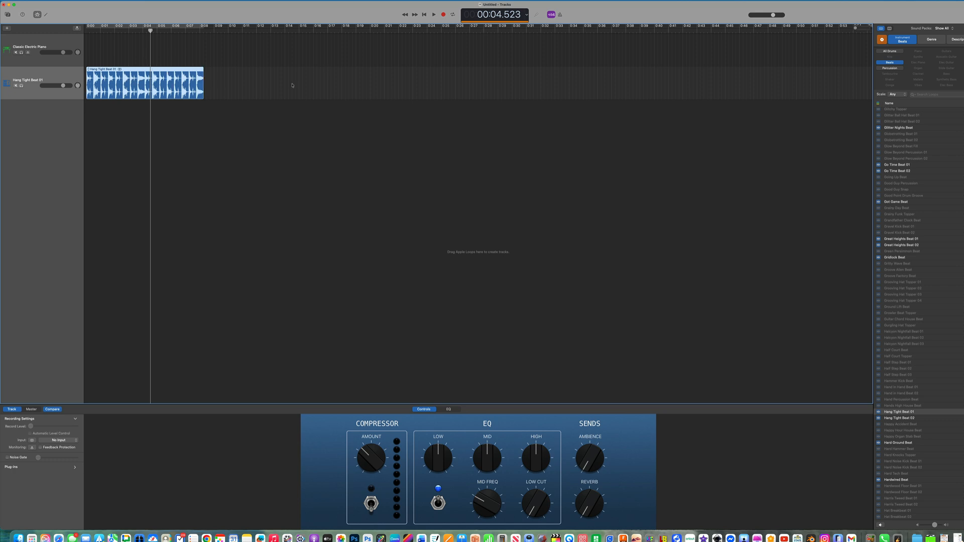
# Delete the empty Classic Electric Piano track
pyautogui.hscroll(1, 488, 81)
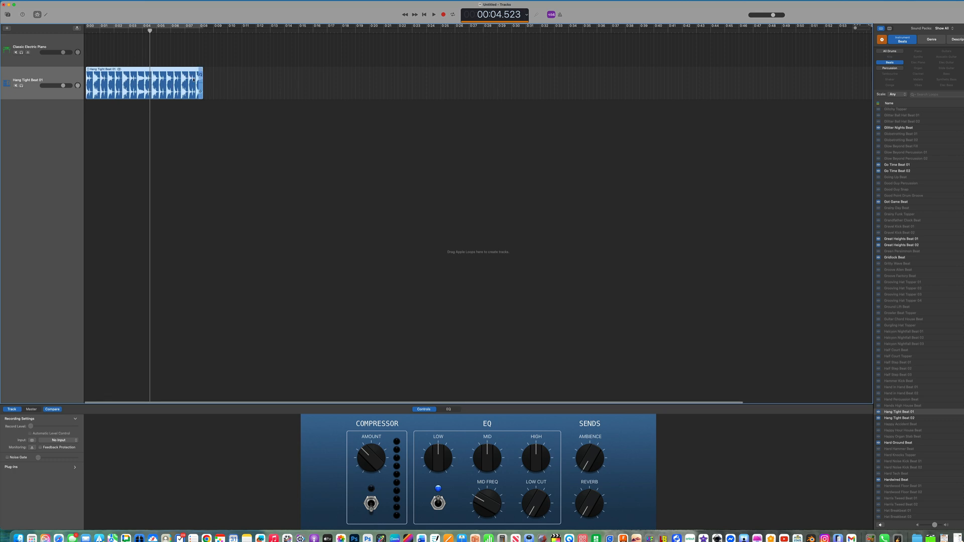
pyautogui.click(33, 40)
pyautogui.rightClick(50, 44)
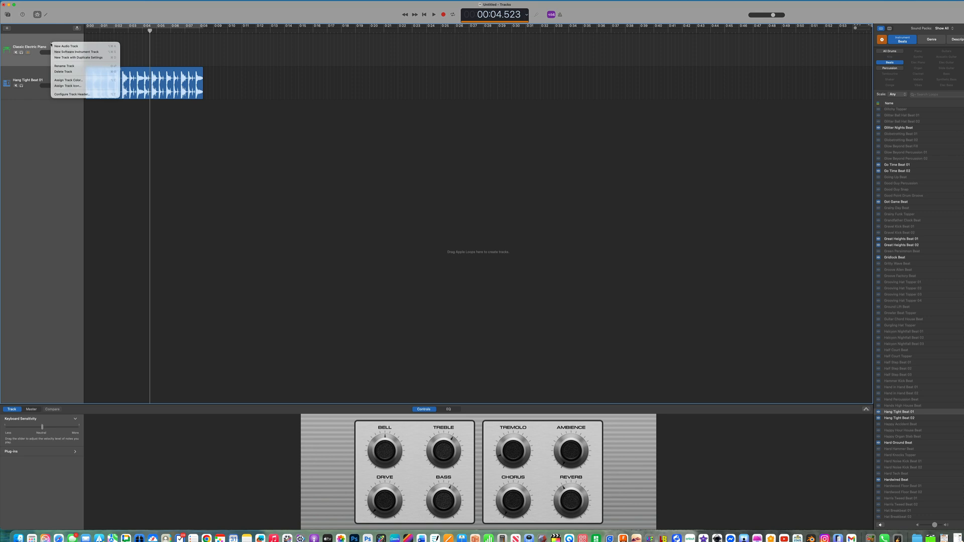
pyautogui.click(65, 73)
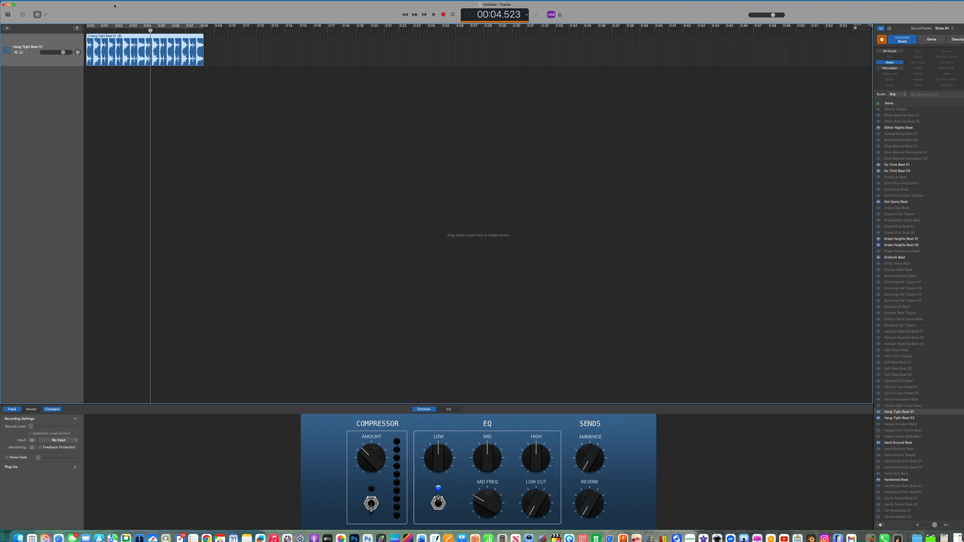
# Play the project from the beginning past the end of the Hang Tight Beat 01 region and stop playback
pyautogui.moveTo(150, 30); pyautogui.dragTo(73, 32)
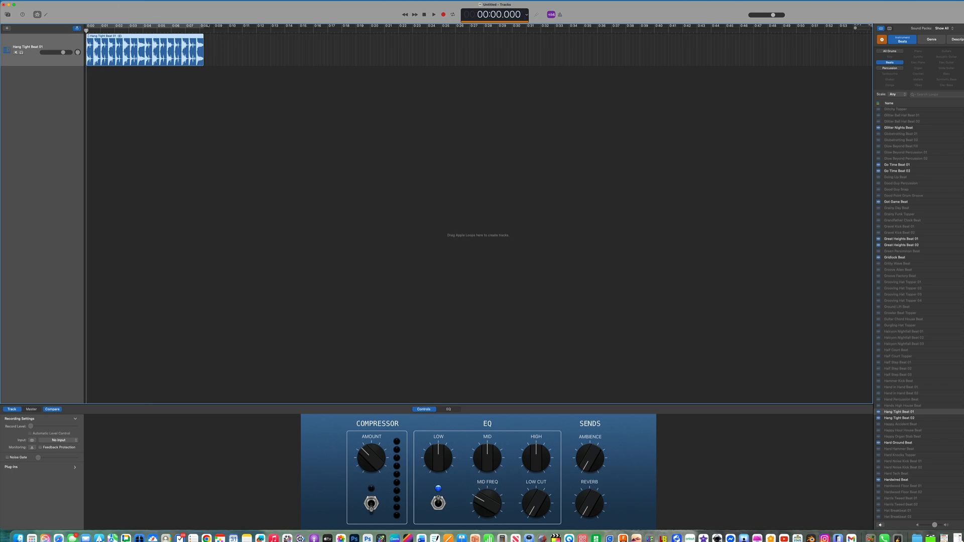
pyautogui.click(434, 15)
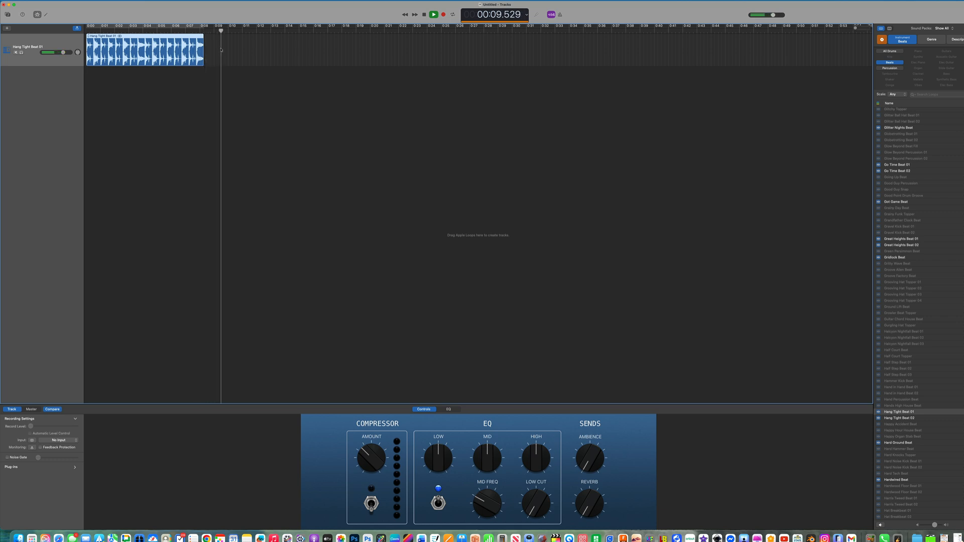
pyautogui.press('space')
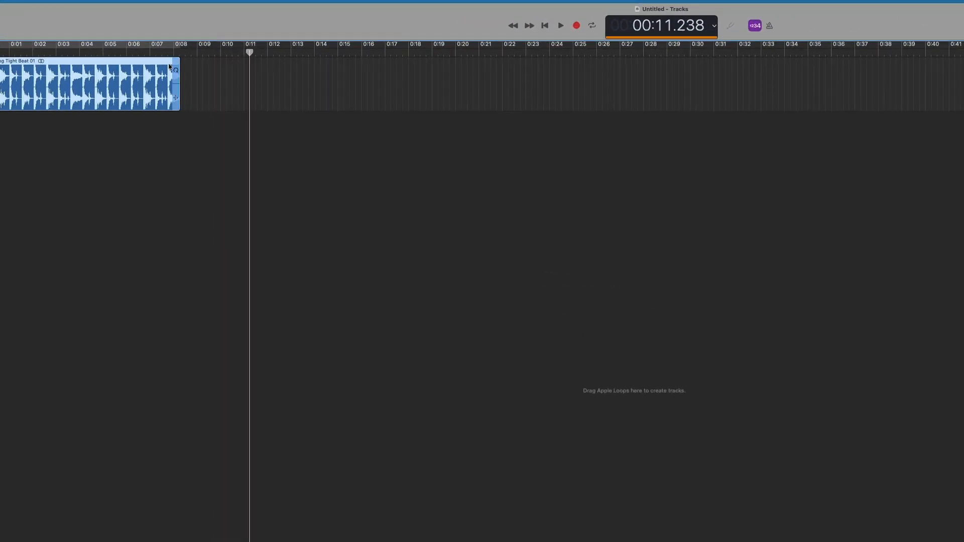
# Extend the Hang Tight Beat 01 region by looping it to about 0:49, ending on a complete repetition
pyautogui.hscroll(2, 173, 68)
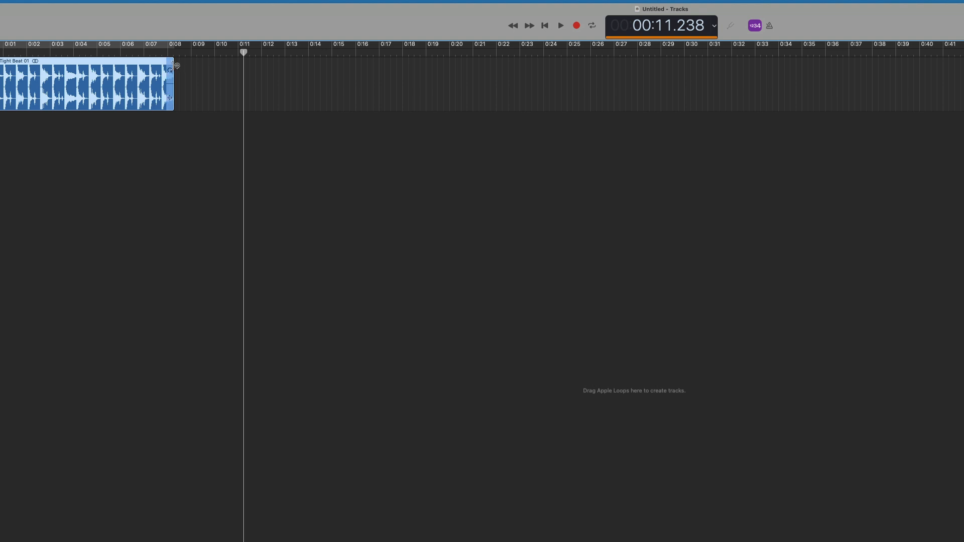
pyautogui.hscroll(-1, 175, 66)
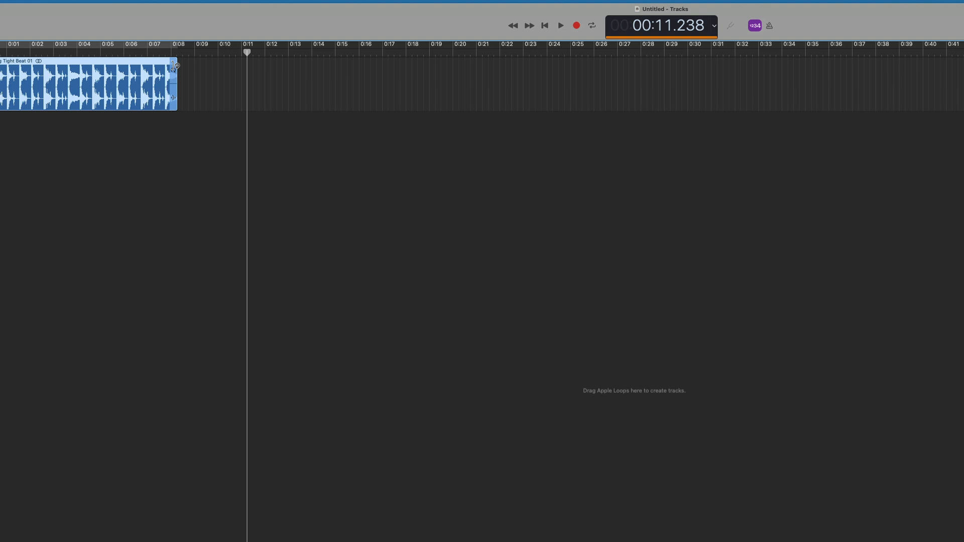
pyautogui.moveTo(175, 66); pyautogui.dragTo(961, 83)
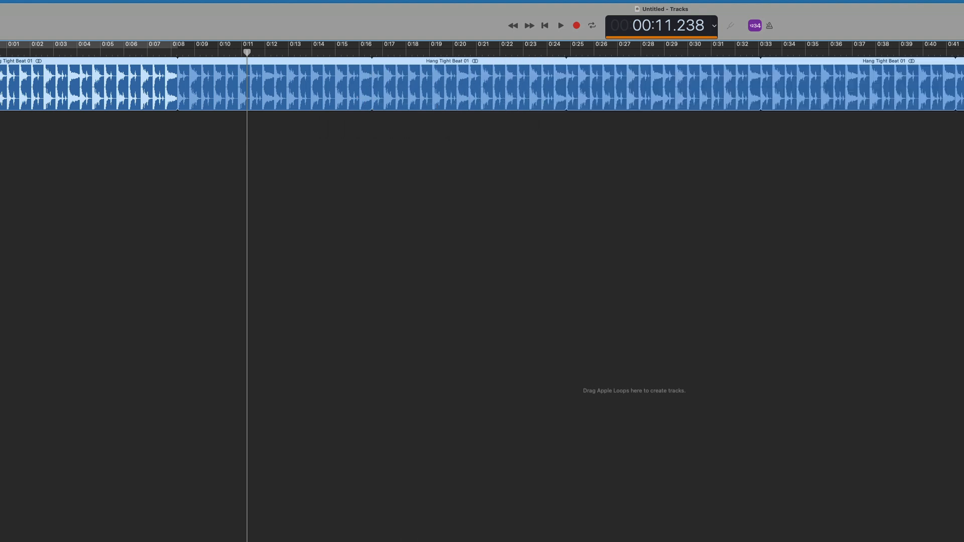
pyautogui.moveTo(961, 82); pyautogui.dragTo(963, 77)
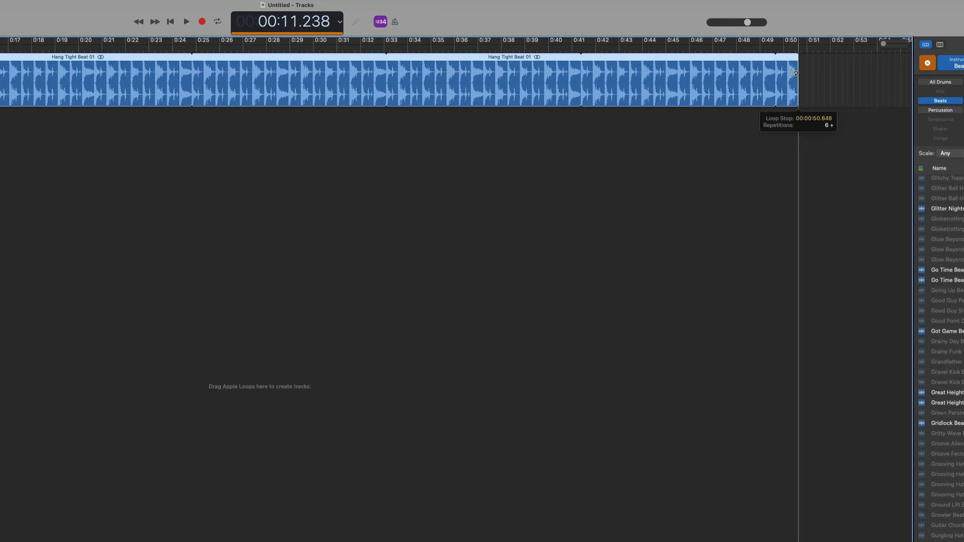
pyautogui.moveTo(794, 74); pyautogui.dragTo(773, 71)
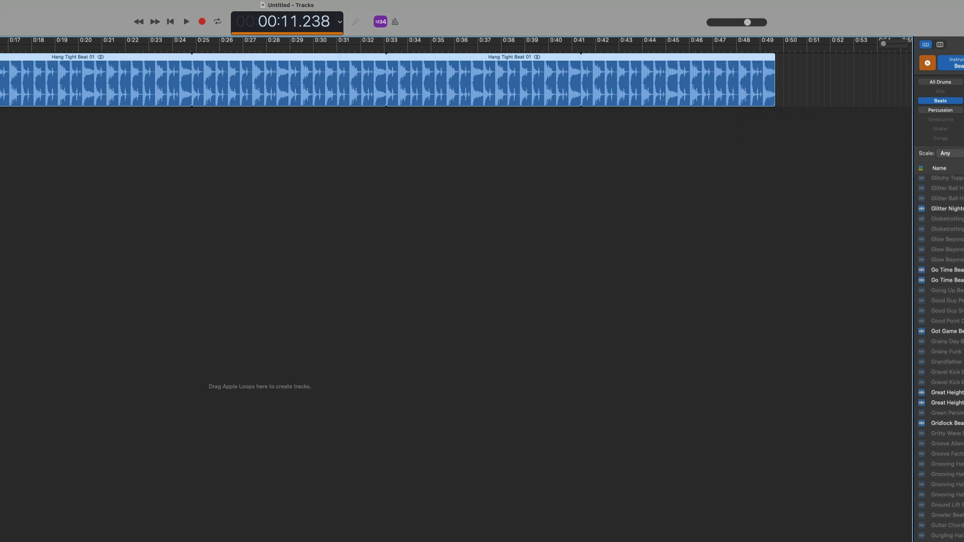
# Return the playhead to the start, turn on Cycle mode and extend the cycle area to about 0:16
pyautogui.moveTo(350, 42); pyautogui.dragTo(122, 66)
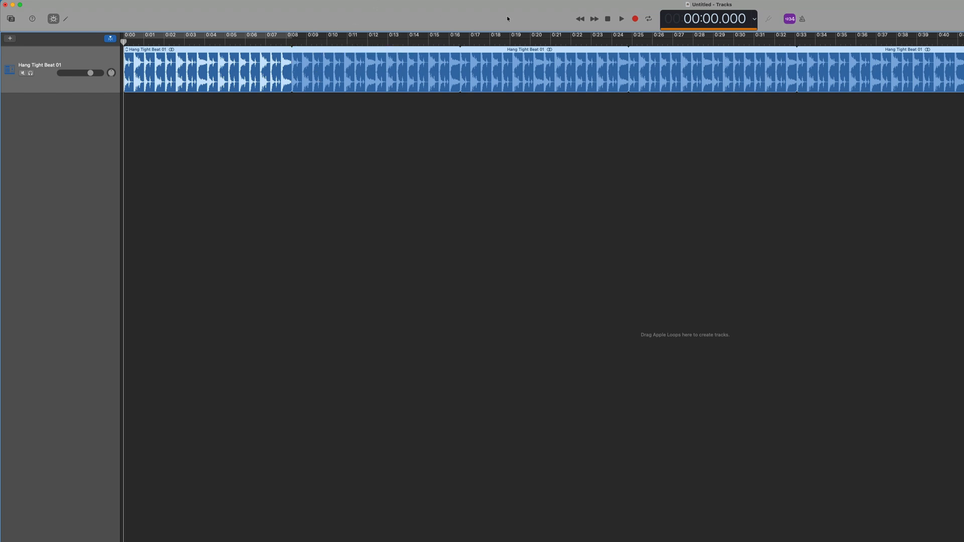
pyautogui.click(650, 19)
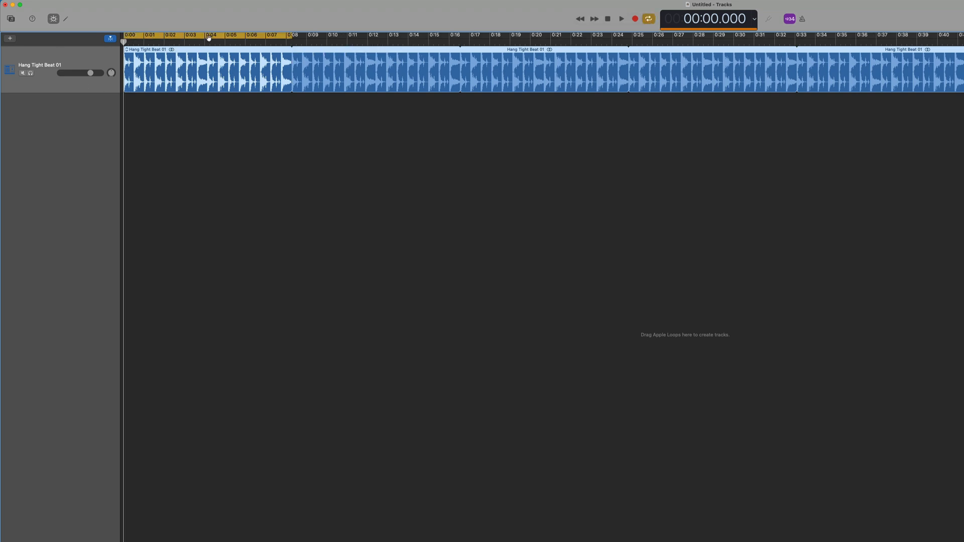
pyautogui.click(650, 19)
pyautogui.click(650, 19)
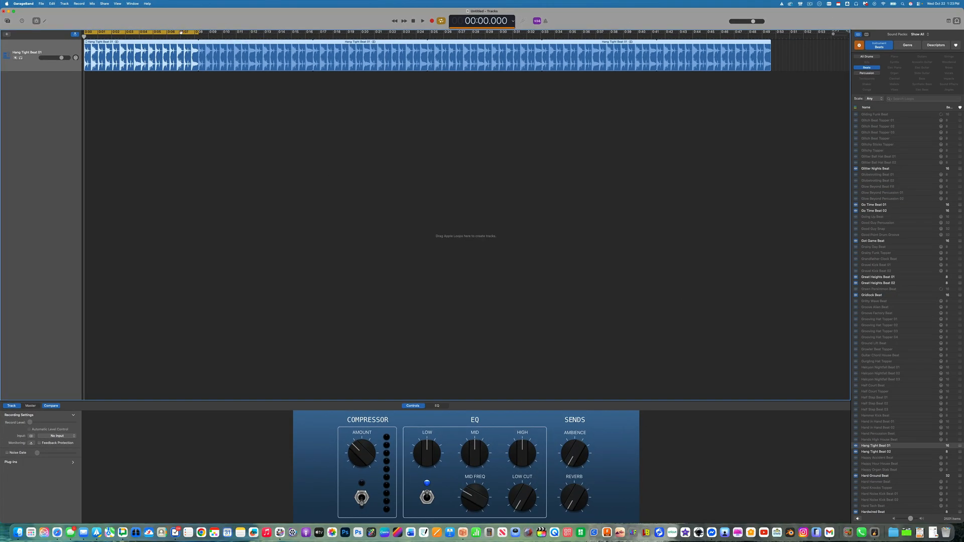
pyautogui.moveTo(180, 33); pyautogui.dragTo(311, 32)
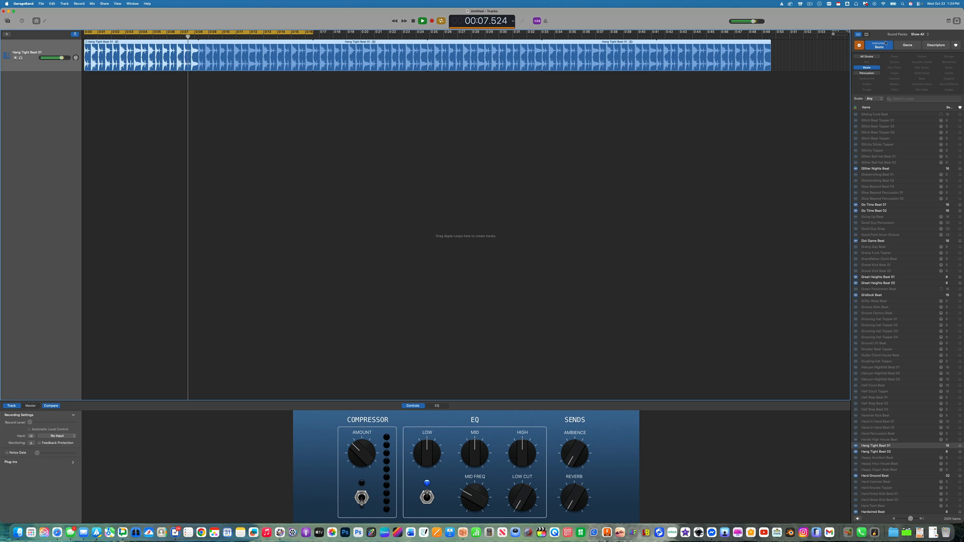
# Remove the Beats instrument filter from the Apple Loops list and filter the loops by Bass instead
pyautogui.click(866, 67)
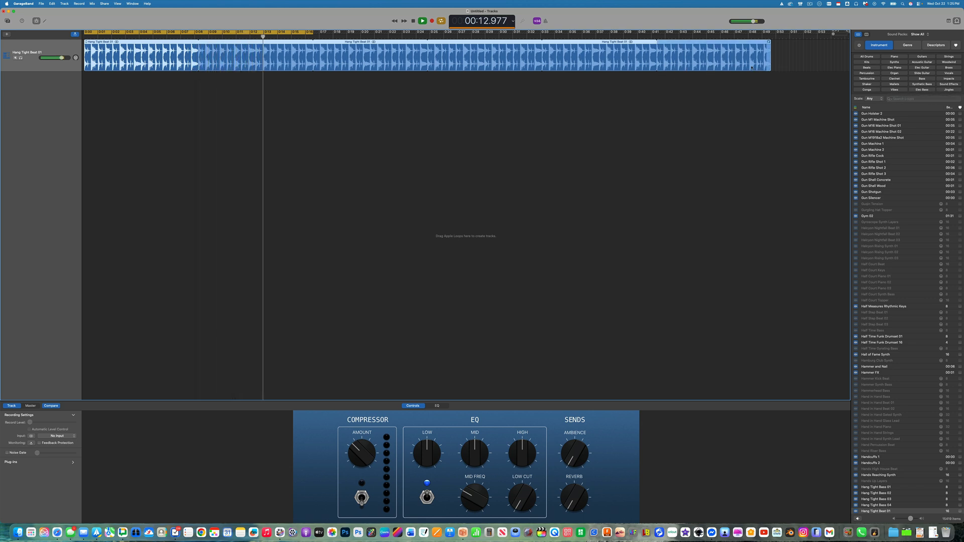
pyautogui.click(922, 78)
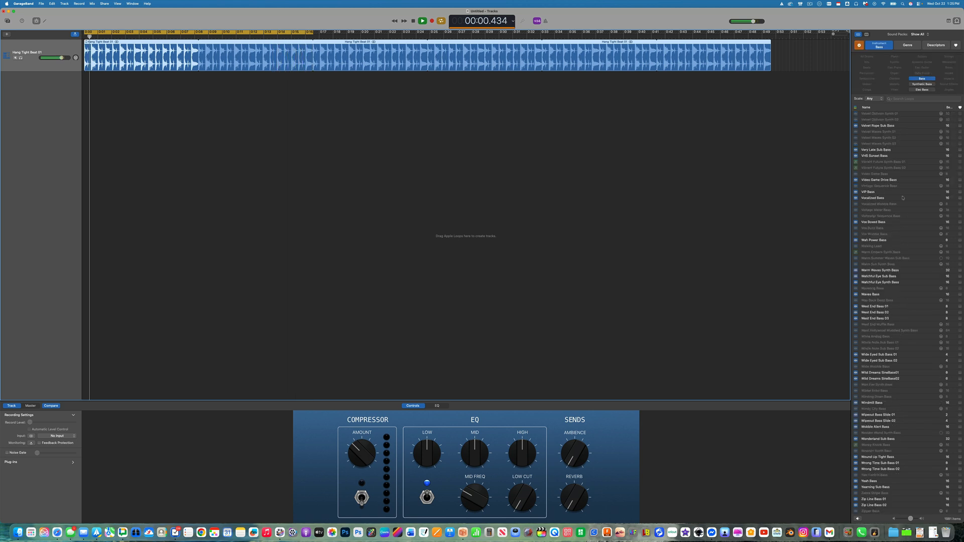
pyautogui.scroll(1, 889, 201)
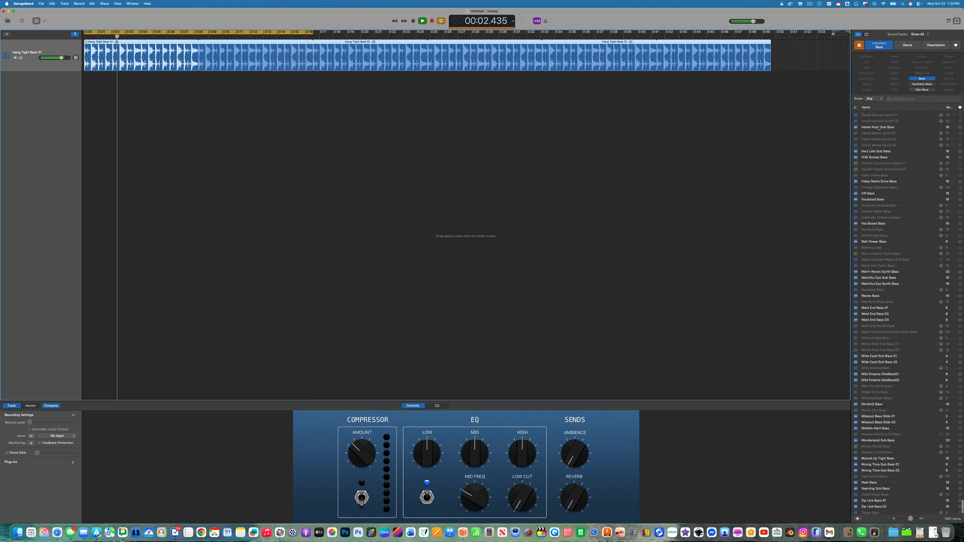
# Preview Velvet Rope Sub Bass, Warm Waves Synth Bass, West End Bass 01, Wrong Time Sub Bass 01 and Zip Line Bass 01 over the beat, ending with playback stopped
pyautogui.click(878, 127)
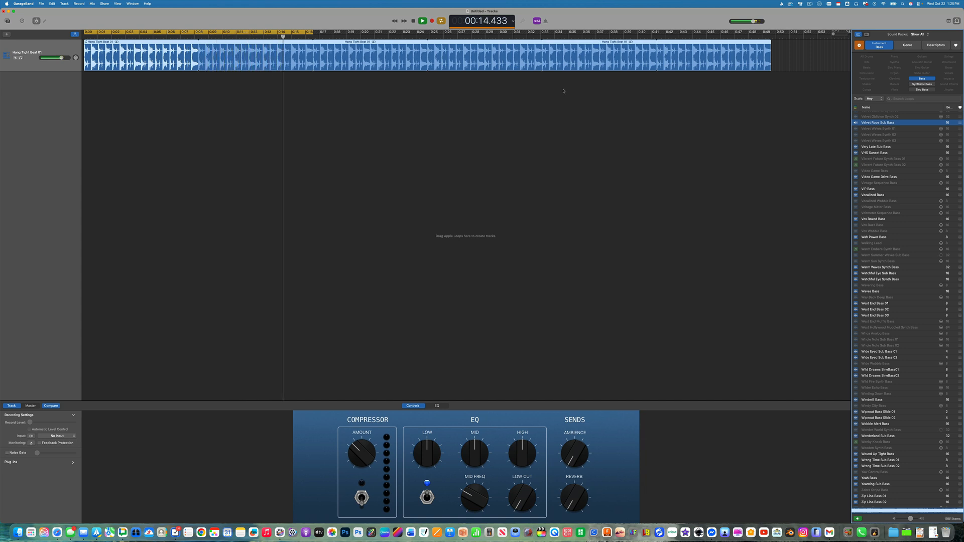
pyautogui.click(884, 269)
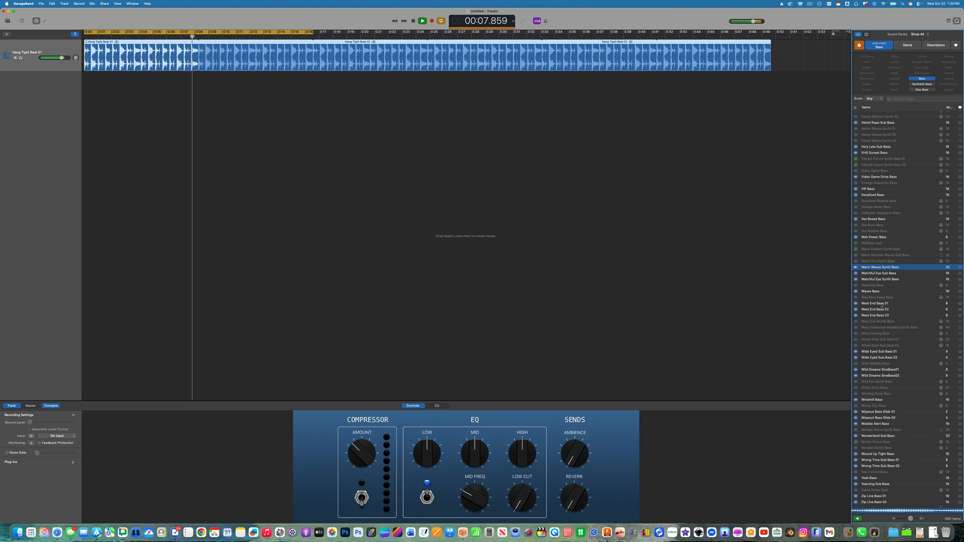
pyautogui.scroll(1, 881, 304)
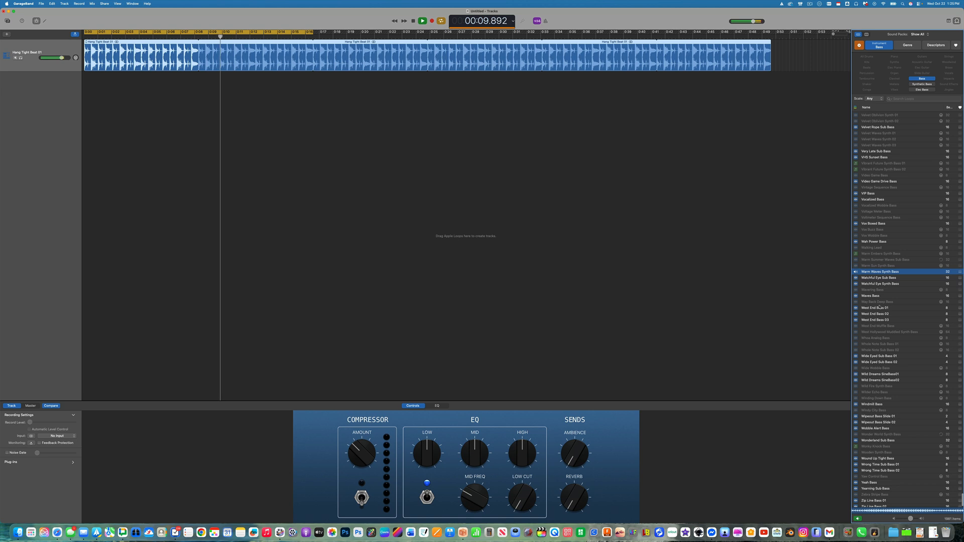
pyautogui.click(877, 308)
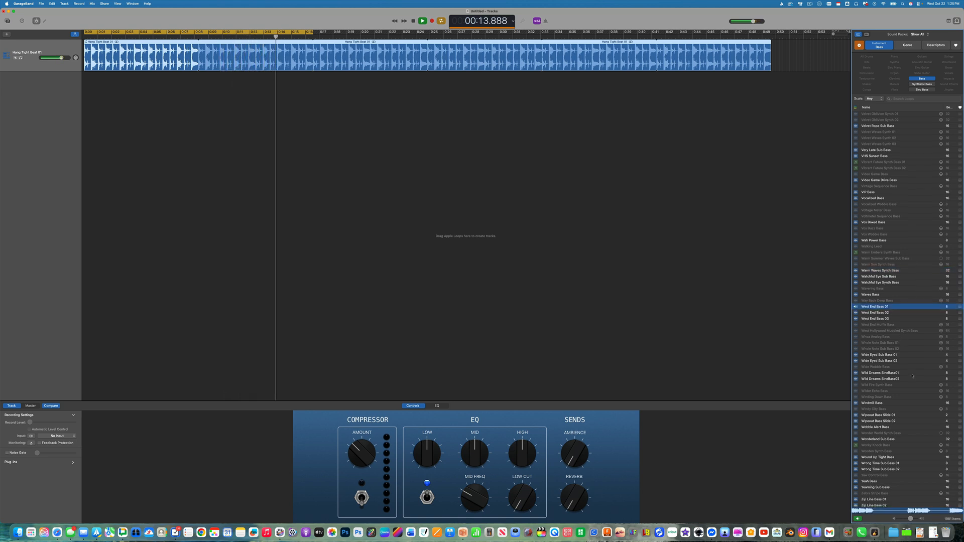
pyautogui.scroll(-2, 910, 381)
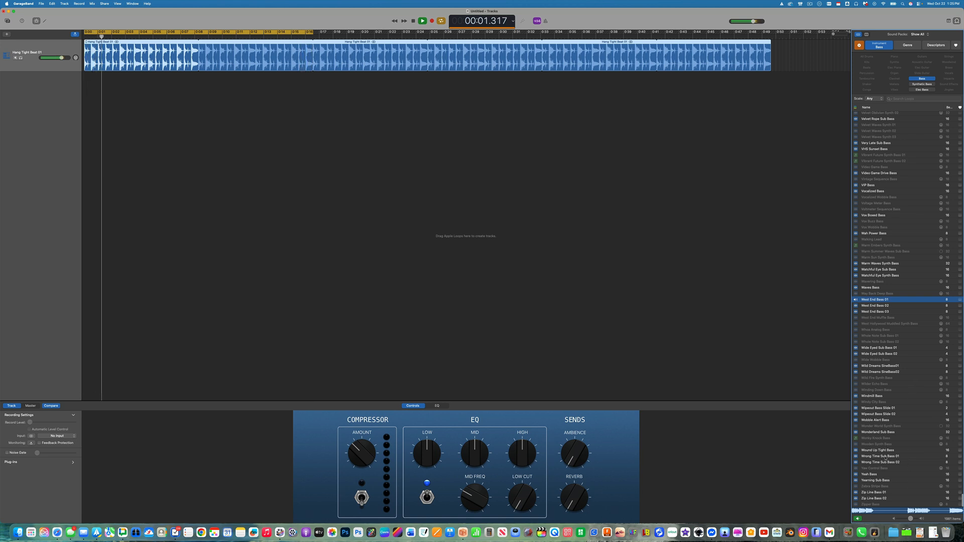
pyautogui.click(885, 457)
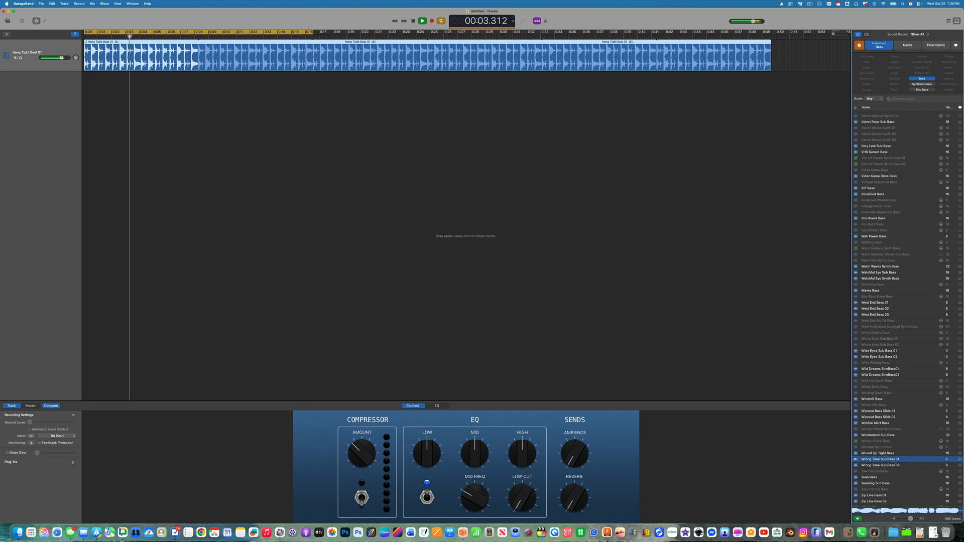
pyautogui.scroll(-1, 887, 482)
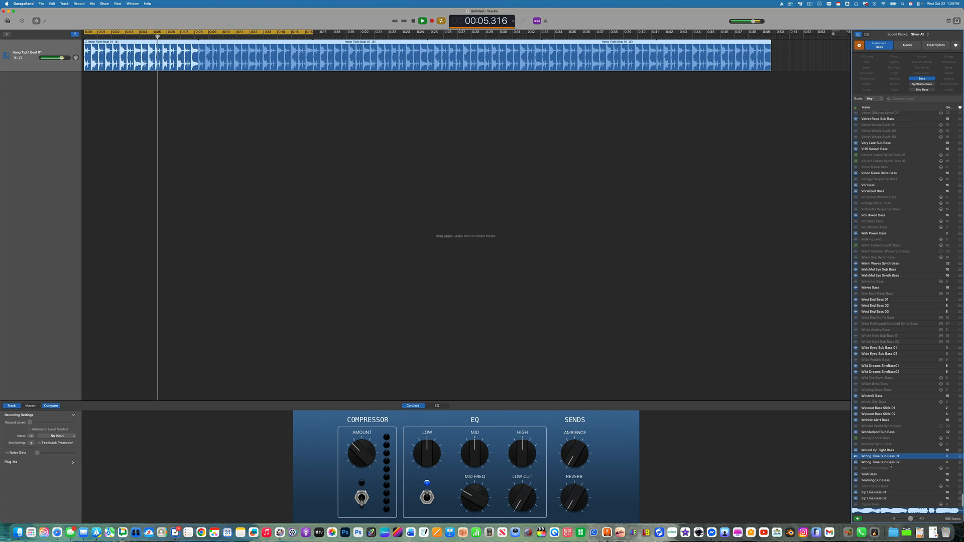
pyautogui.click(877, 493)
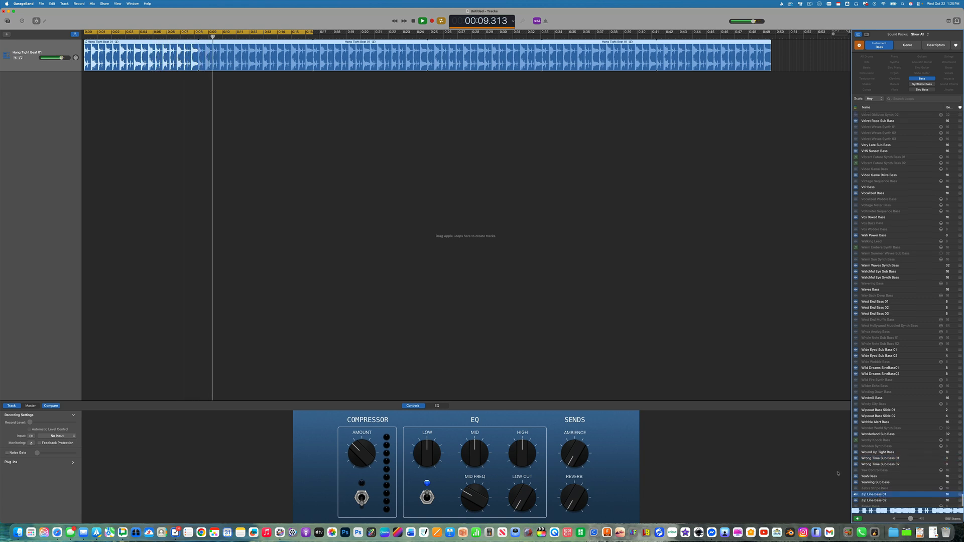
pyautogui.click(877, 496)
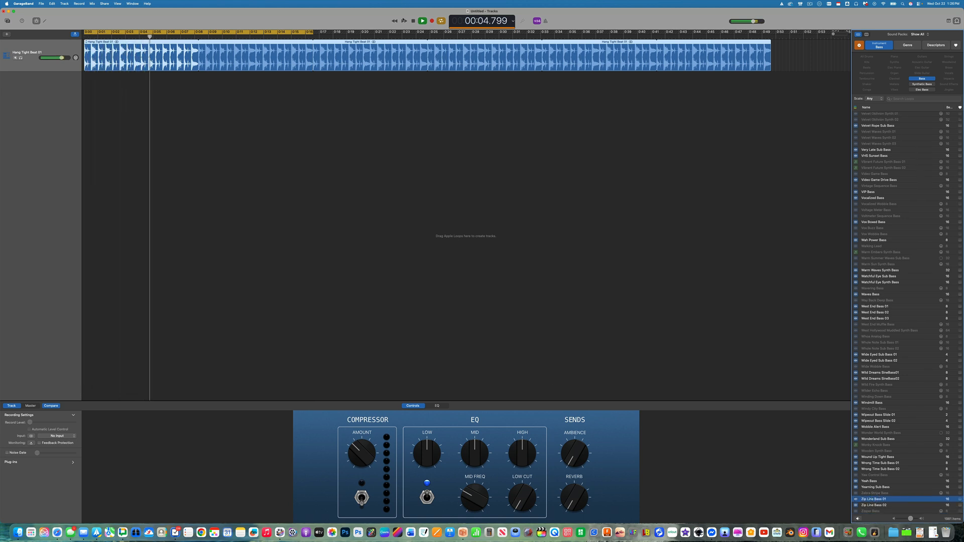
pyautogui.click(413, 21)
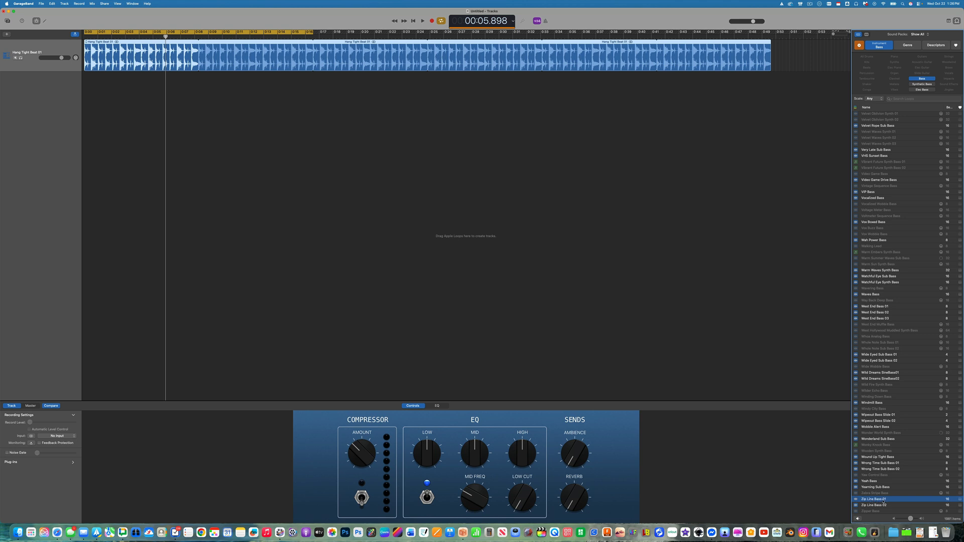
# Add the Zip Line Bass 01 loop on a new track at the project start and play it through with the beat
pyautogui.moveTo(870, 500); pyautogui.dragTo(80, 160)
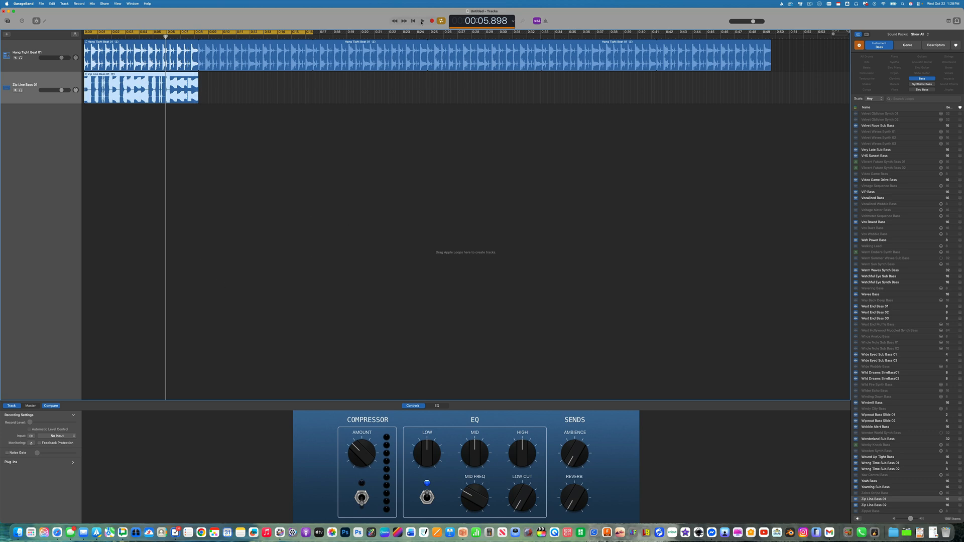
pyautogui.press('Return')
pyautogui.press('space')
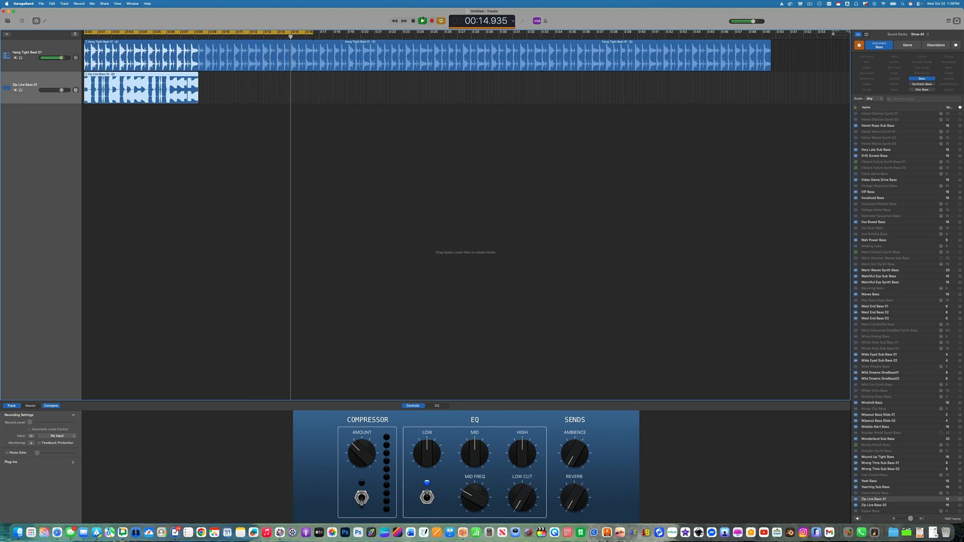
pyautogui.click(423, 21)
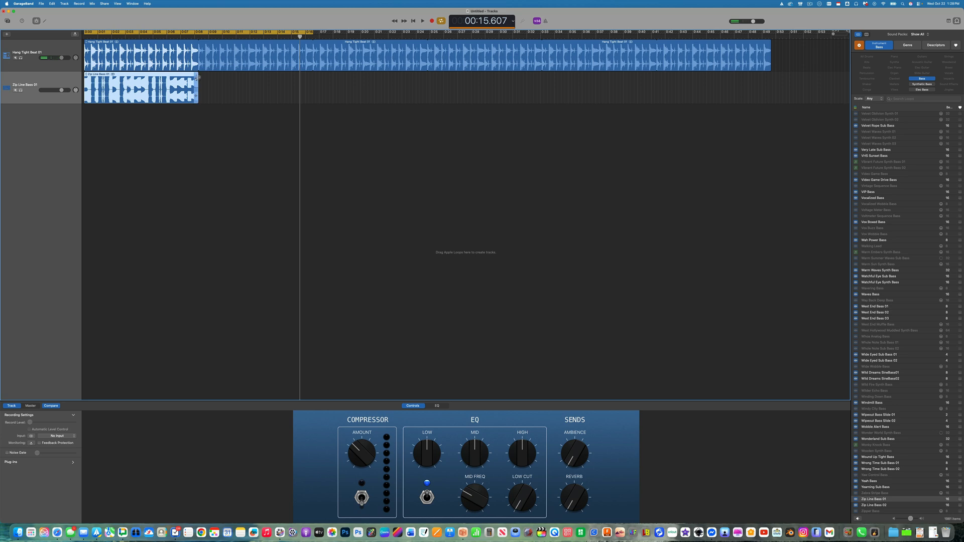
# Extend the Zip Line Bass 01 region by looping it to about 0:41, ending on a complete repetition
pyautogui.moveTo(197, 78); pyautogui.dragTo(680, 99)
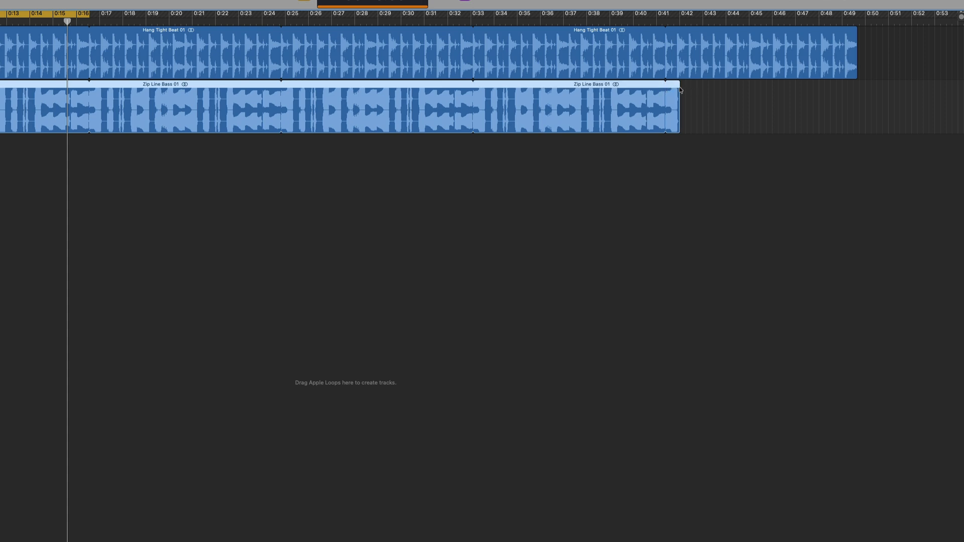
pyautogui.moveTo(680, 90)
pyautogui.mouseDown()
pyautogui.moveTo(474, 99)
pyautogui.moveTo(727, 99)
pyautogui.moveTo(666, 103)
pyautogui.moveTo(684, 103)
pyautogui.mouseUp()
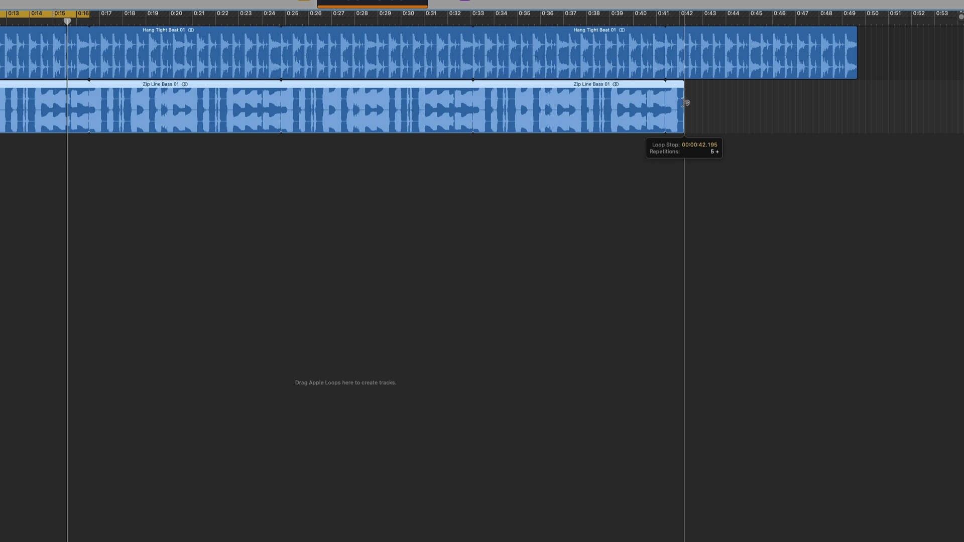
pyautogui.moveTo(683, 103); pyautogui.dragTo(665, 111)
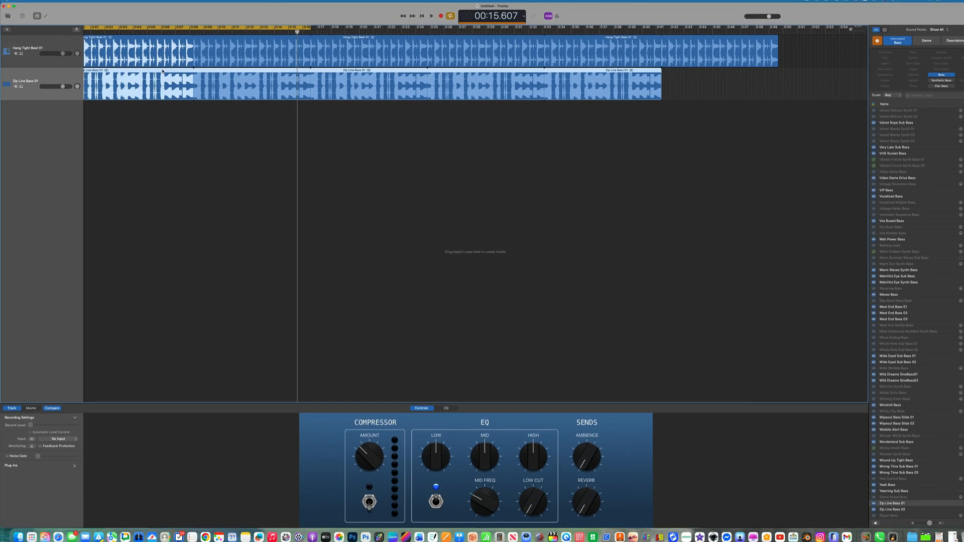
# Move the looped Zip Line Bass 01 region to start at about 0:08, aligned with the beat's first repetition and its end
pyautogui.moveTo(0, 81); pyautogui.dragTo(96, 82)
pyautogui.moveTo(246, 73); pyautogui.dragTo(246, 74)
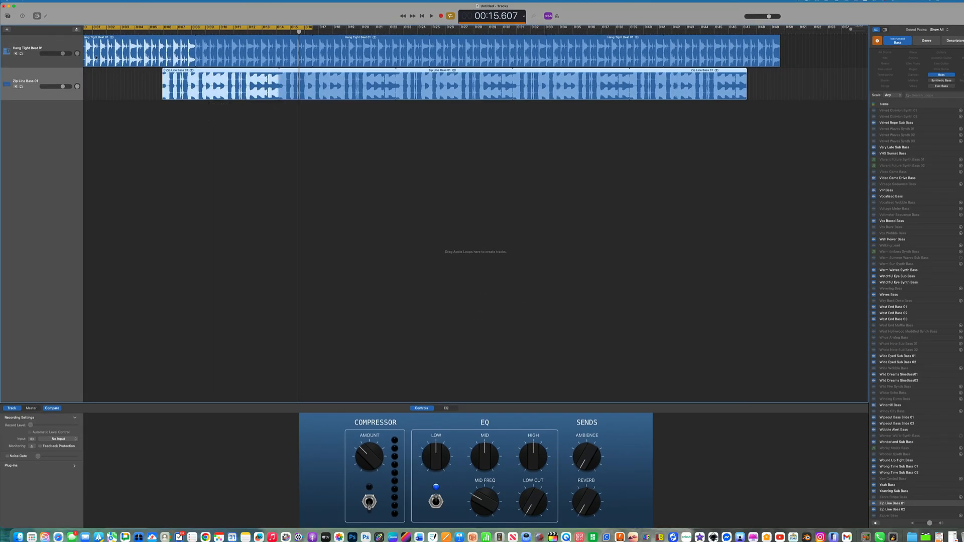
pyautogui.hscroll(-2, 381, 147)
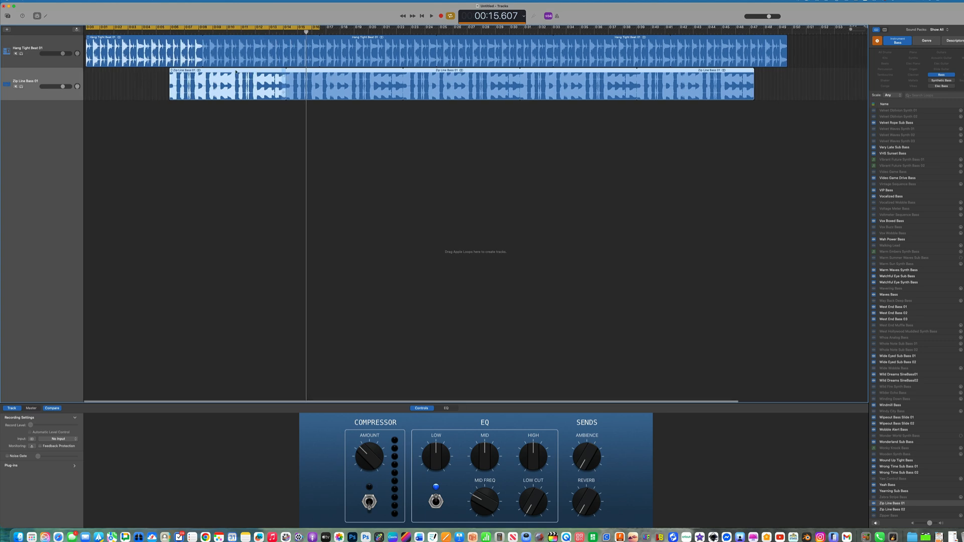
pyautogui.moveTo(236, 72); pyautogui.dragTo(271, 88)
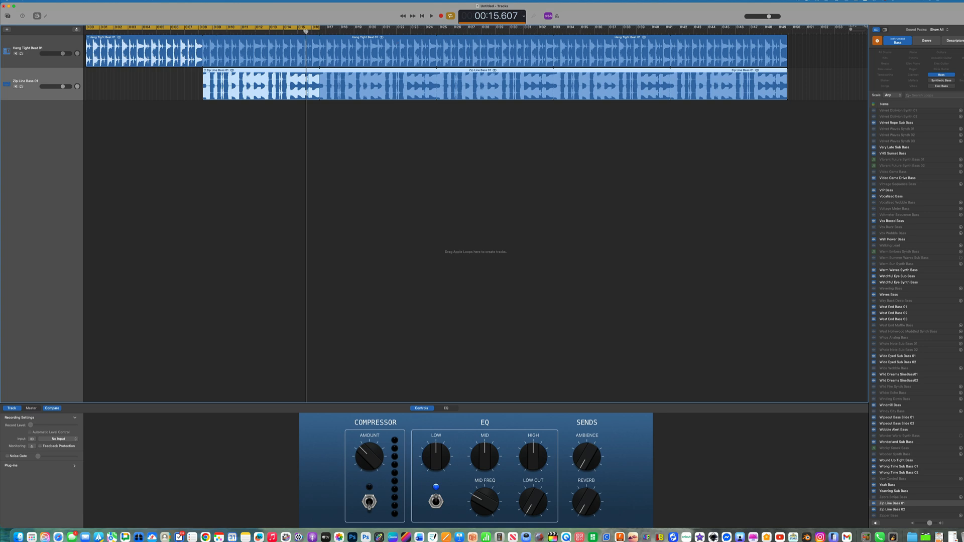
# Return the playhead to the start, turn off Cycle mode and play the project to about 0:25
pyautogui.moveTo(306, 32); pyautogui.dragTo(69, 38)
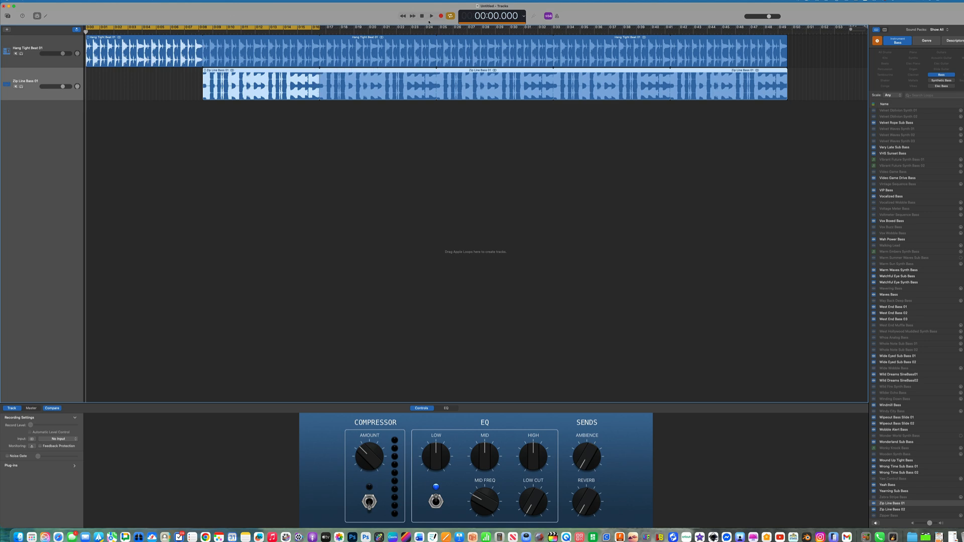
pyautogui.click(450, 16)
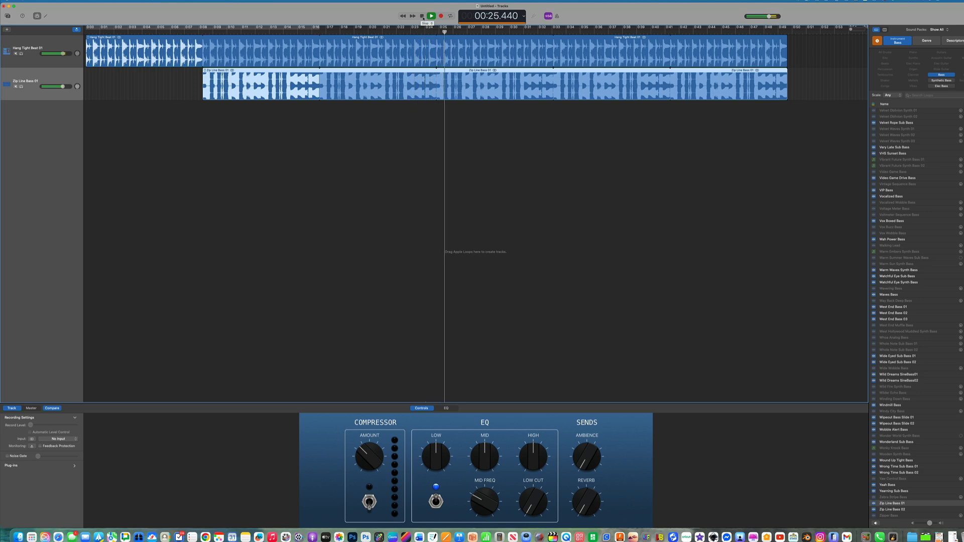
pyautogui.click(422, 16)
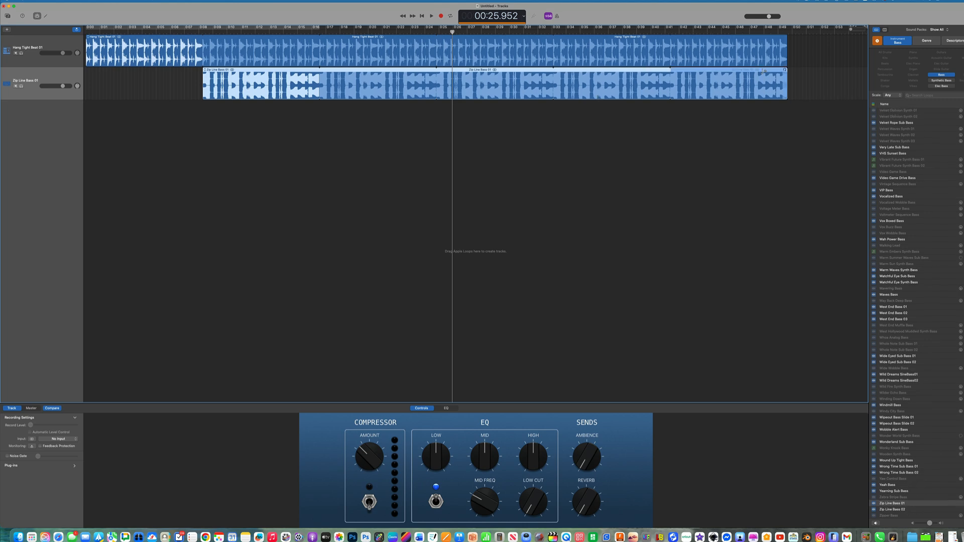
# Shorten the looped Zip Line Bass 01 region to two complete repetitions, ending at about 0:25
pyautogui.hscroll(1, 785, 75)
pyautogui.hscroll(1, 787, 74)
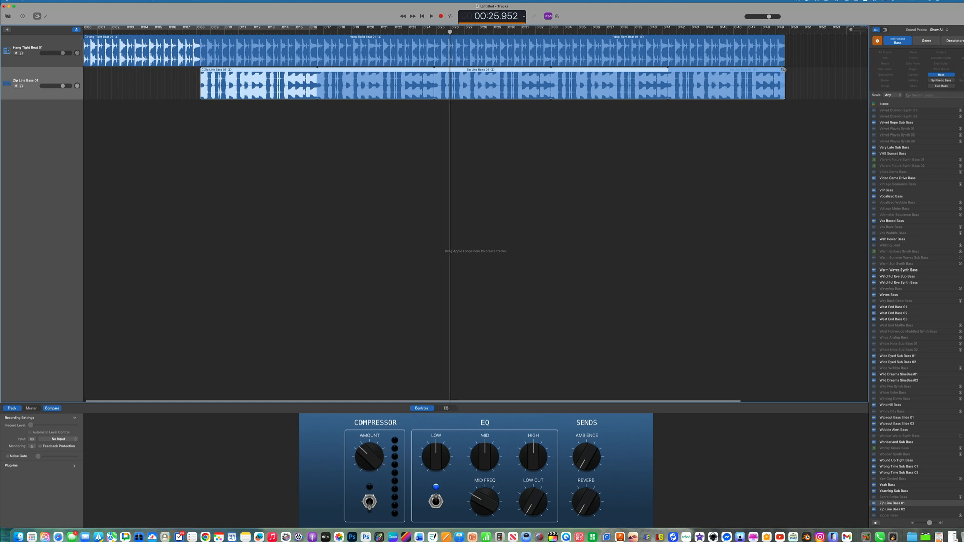
pyautogui.moveTo(783, 70); pyautogui.dragTo(432, 71)
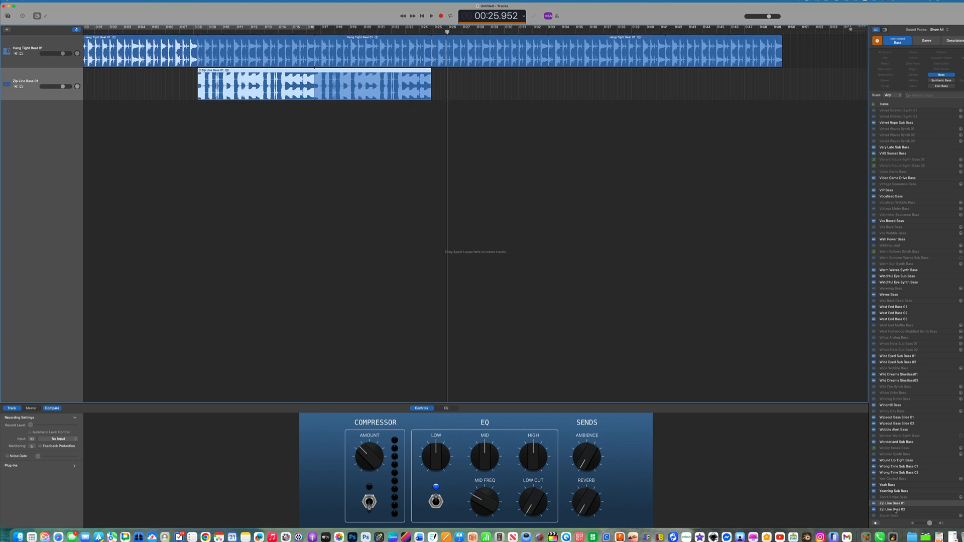
# Place Zip Line Bass 02 on a new track at about 0:25 and another Zip Line Bass 01 on its existing track at about 0:33
pyautogui.moveTo(881, 510); pyautogui.dragTo(434, 108)
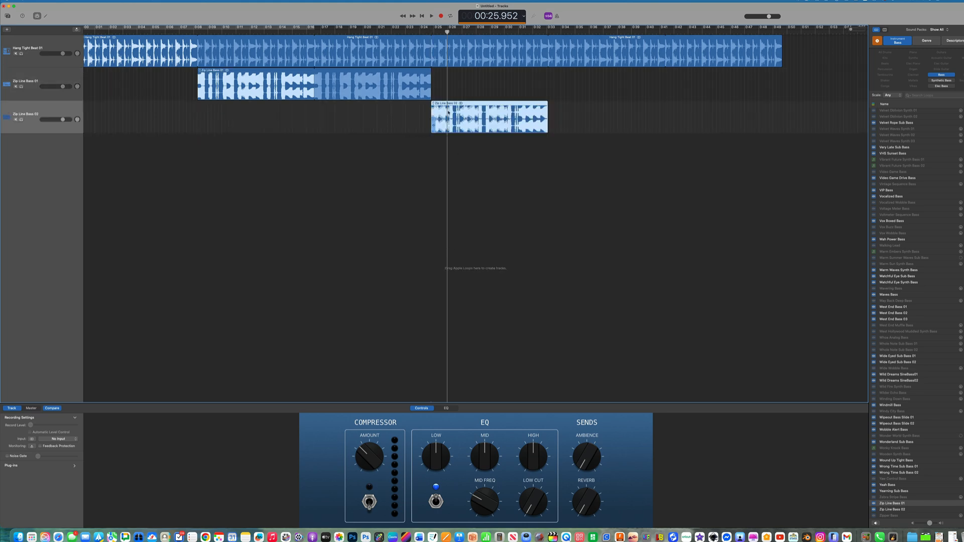
pyautogui.hscroll(2, 448, 112)
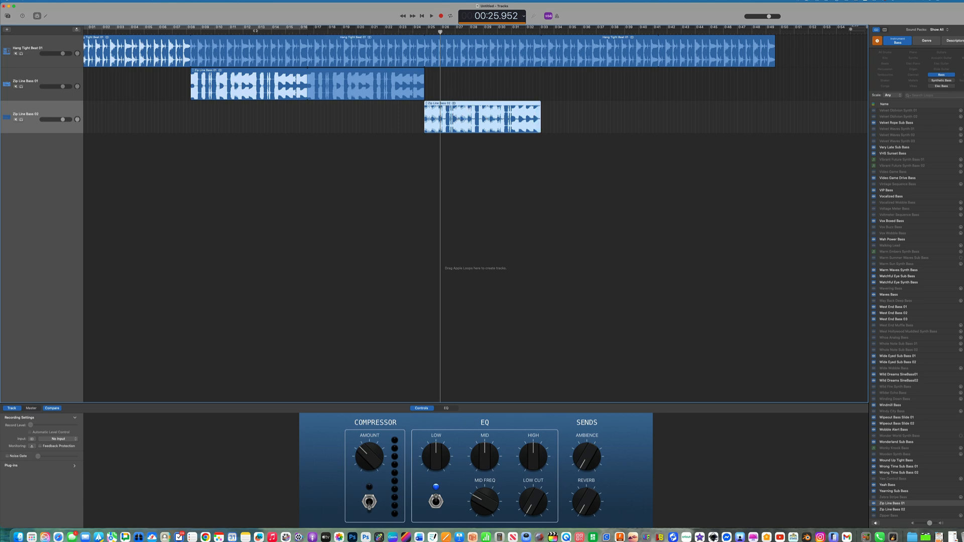
pyautogui.click(197, 32)
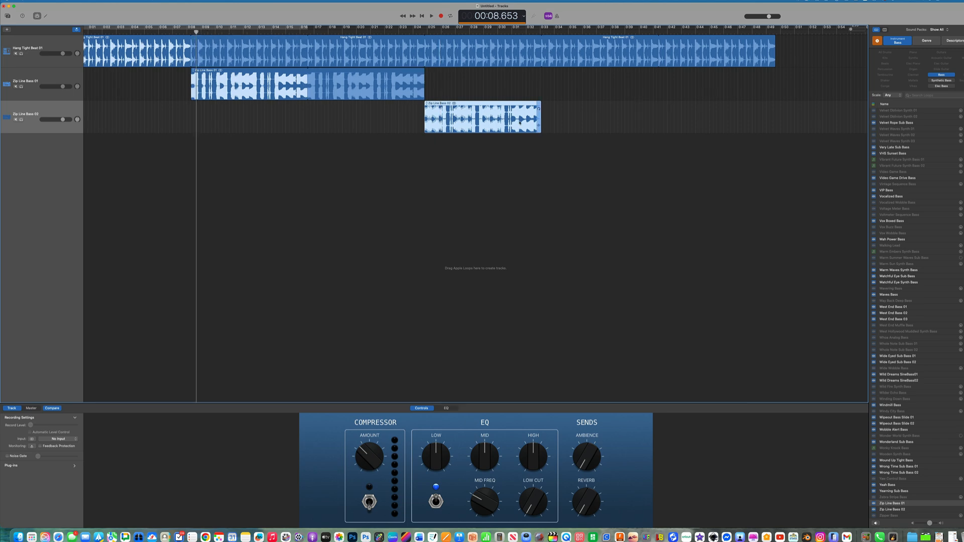
pyautogui.scroll(1, 920, 482)
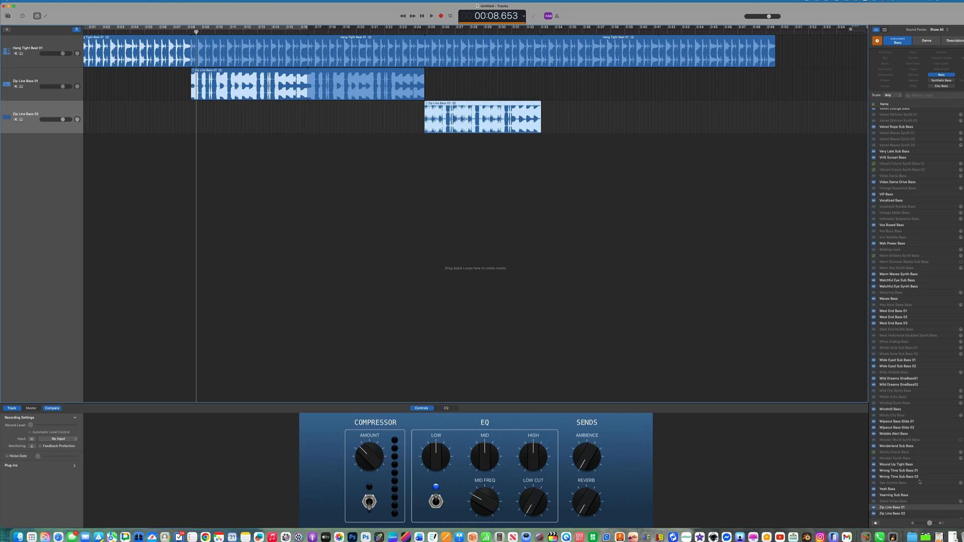
pyautogui.moveTo(897, 508); pyautogui.dragTo(542, 86)
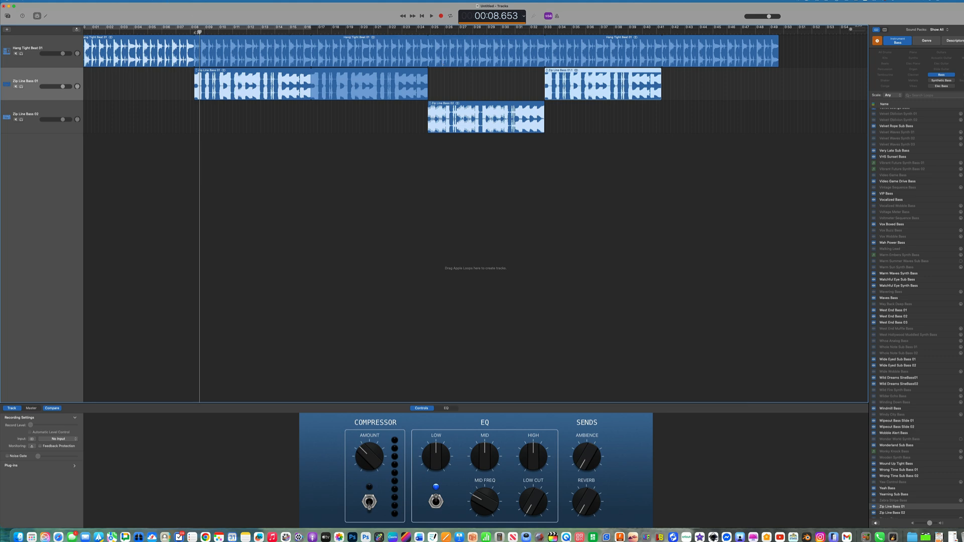
# Play the arrangement from the first bass entry at about 0:08 to about 0:36 and stop playback
pyautogui.moveTo(200, 32); pyautogui.dragTo(195, 31)
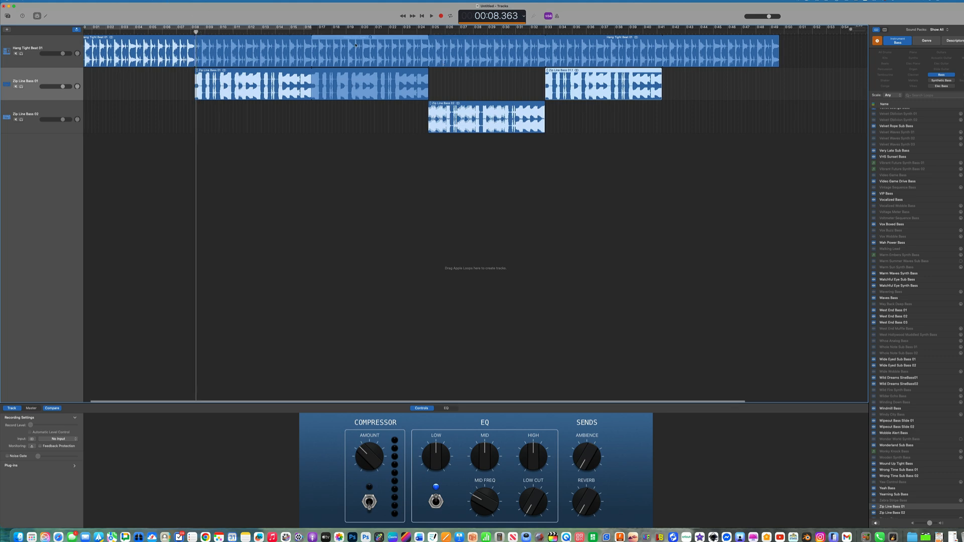
pyautogui.click(431, 16)
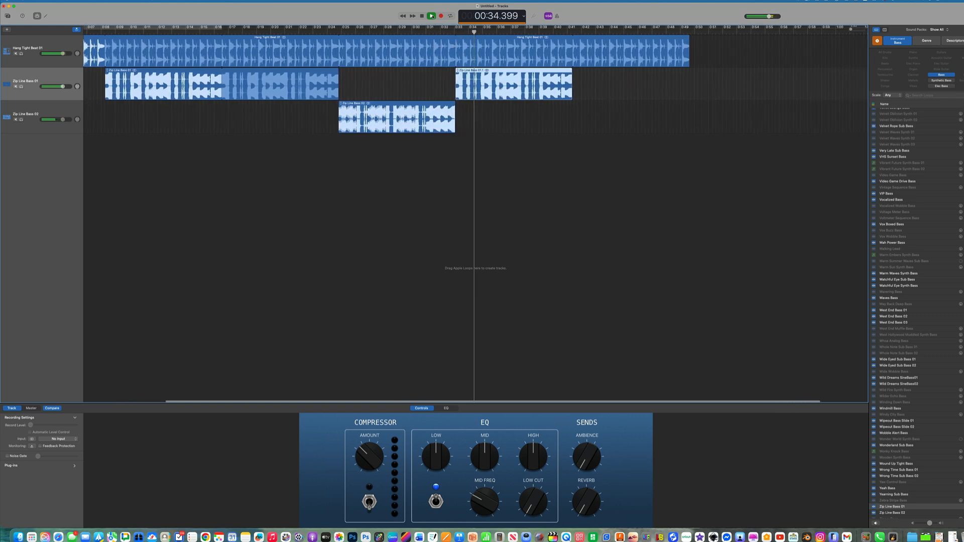
pyautogui.click(432, 16)
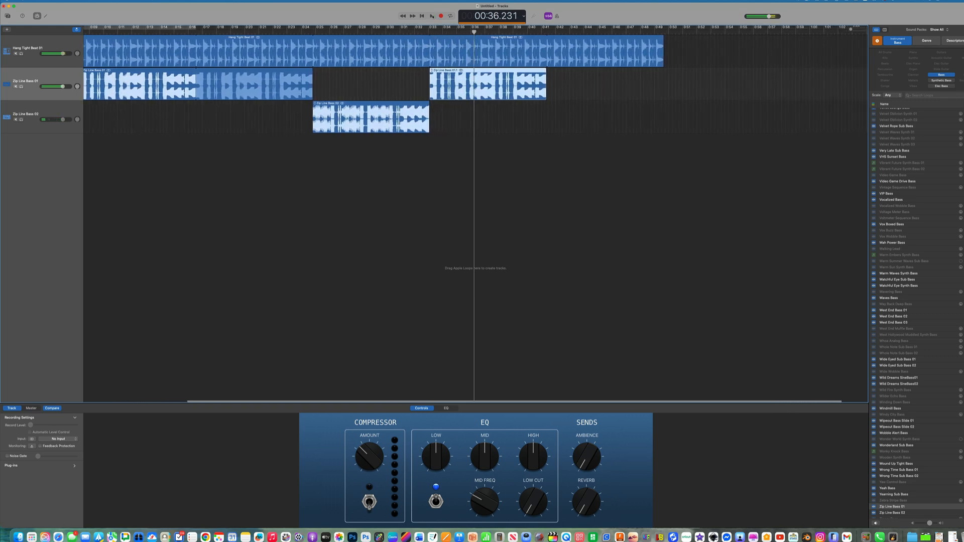
# Copy the Zip Line Bass 02 region and paste it on the same track at about 0:41
pyautogui.click(387, 108)
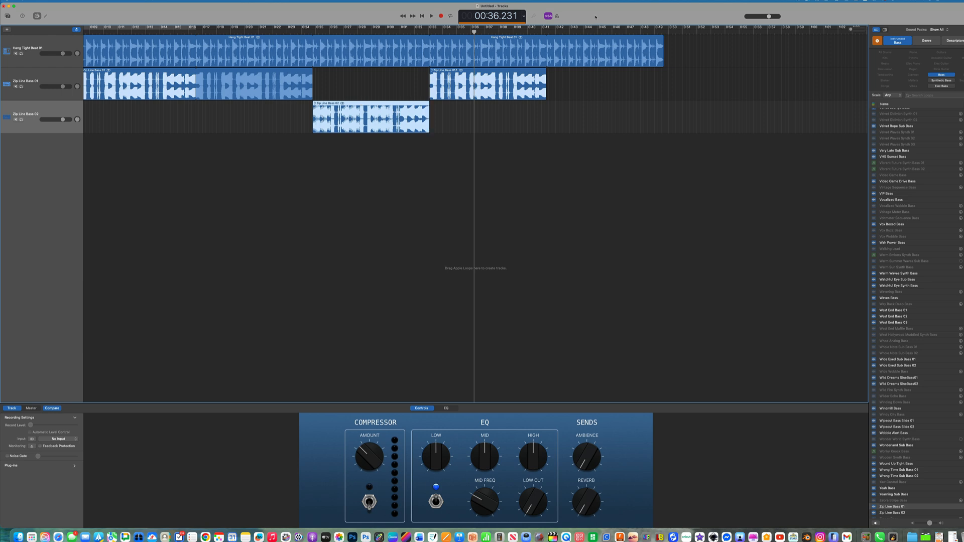
pyautogui.moveTo(561, 31)
pyautogui.mouseDown()
pyautogui.moveTo(614, 31)
pyautogui.moveTo(546, 32)
pyautogui.mouseUp()
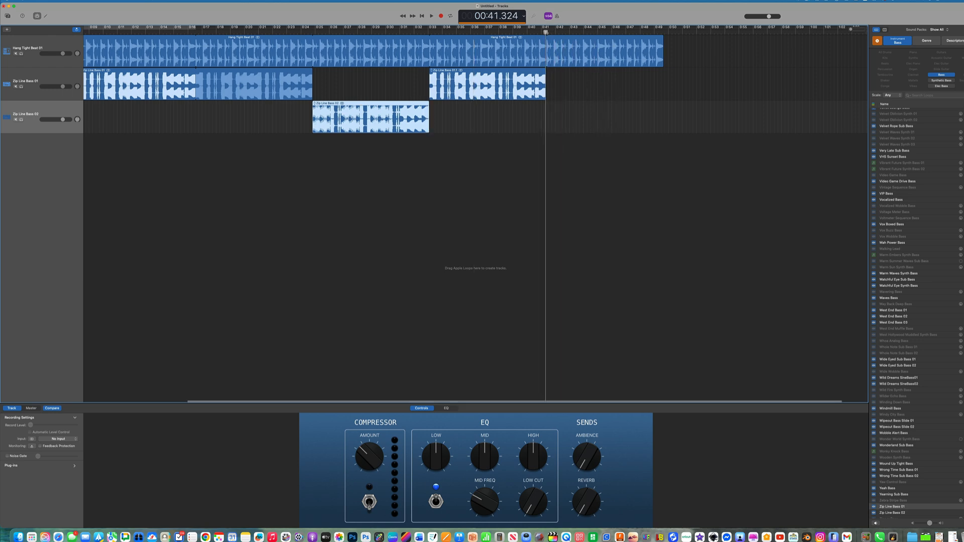
pyautogui.press('super+v')
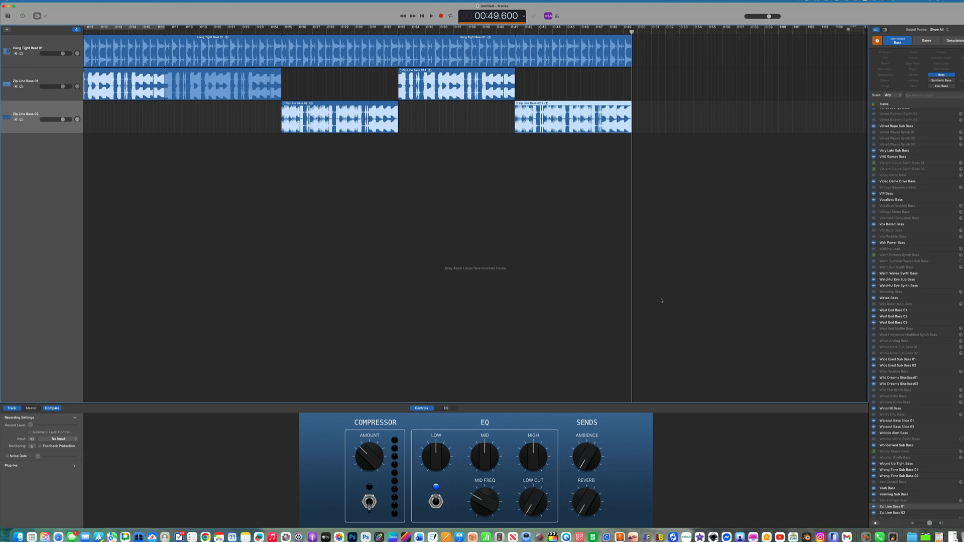
# Clear the Bass filter in the loop browser and filter the loops by the Strings instrument
pyautogui.click(942, 75)
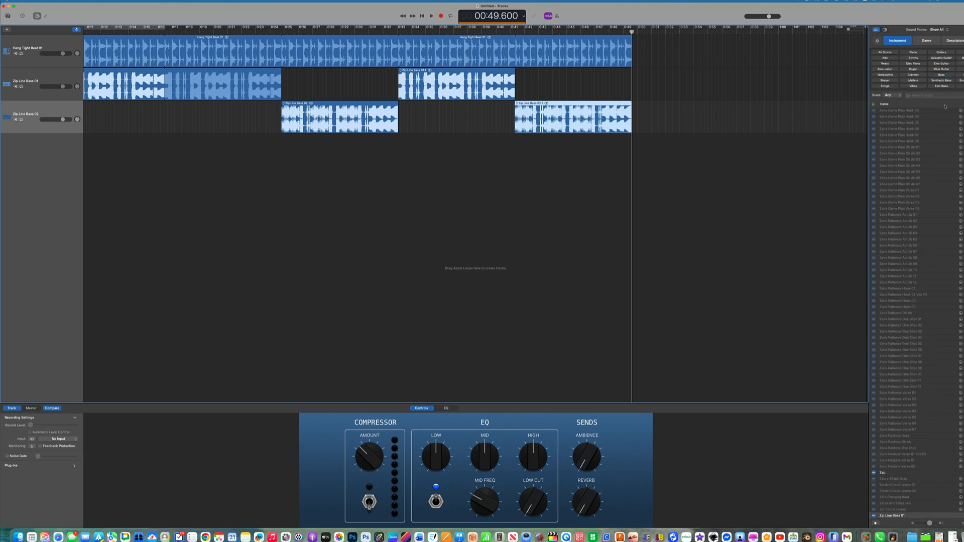
pyautogui.hscroll(-5, 581, 194)
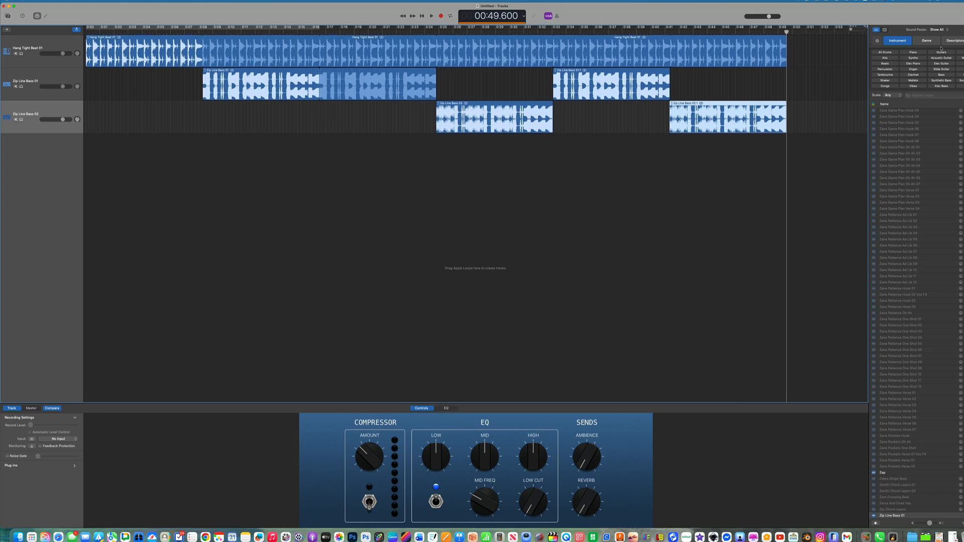
pyautogui.click(902, 43)
pyautogui.click(897, 42)
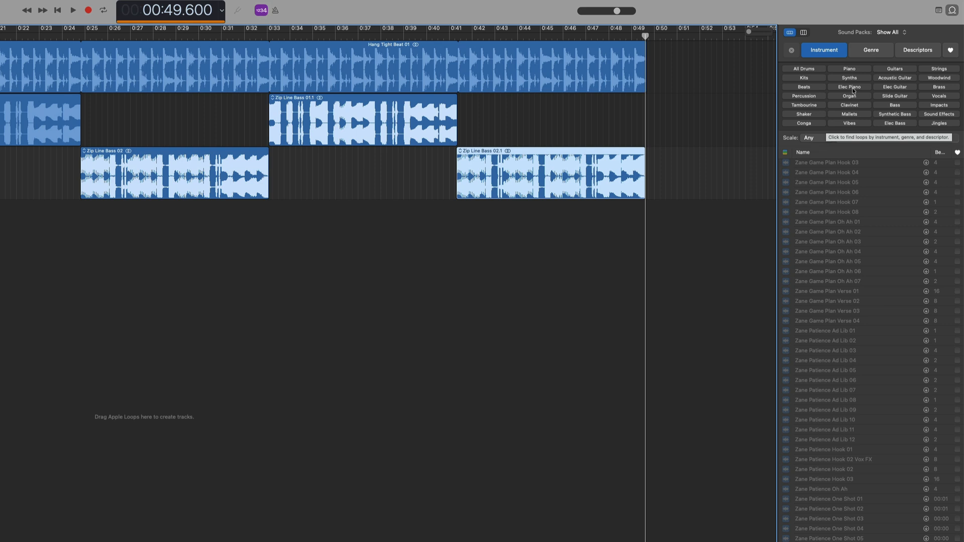
pyautogui.click(929, 69)
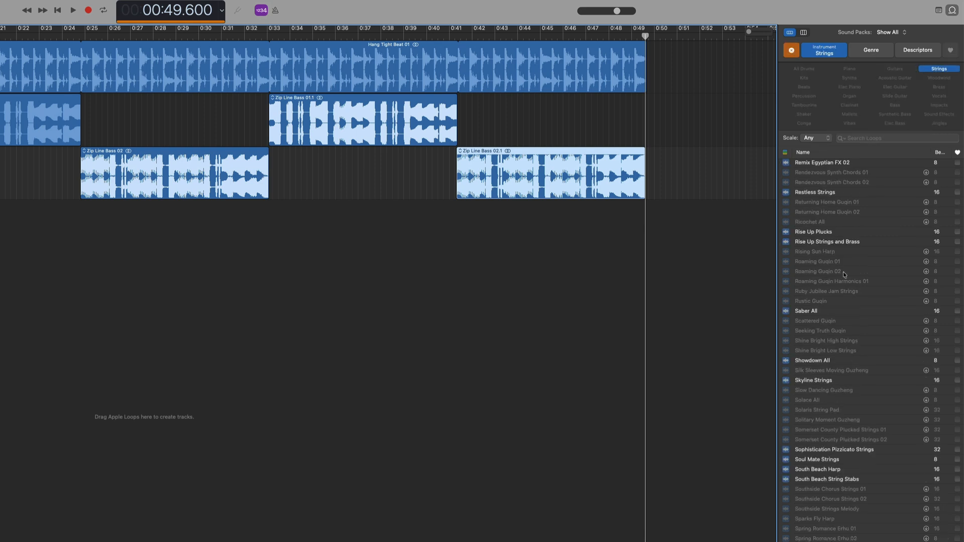
# Preview the Restless Strings and Soul Mate Strings loops, stop the preview and clear the Strings filter
pyautogui.click(828, 196)
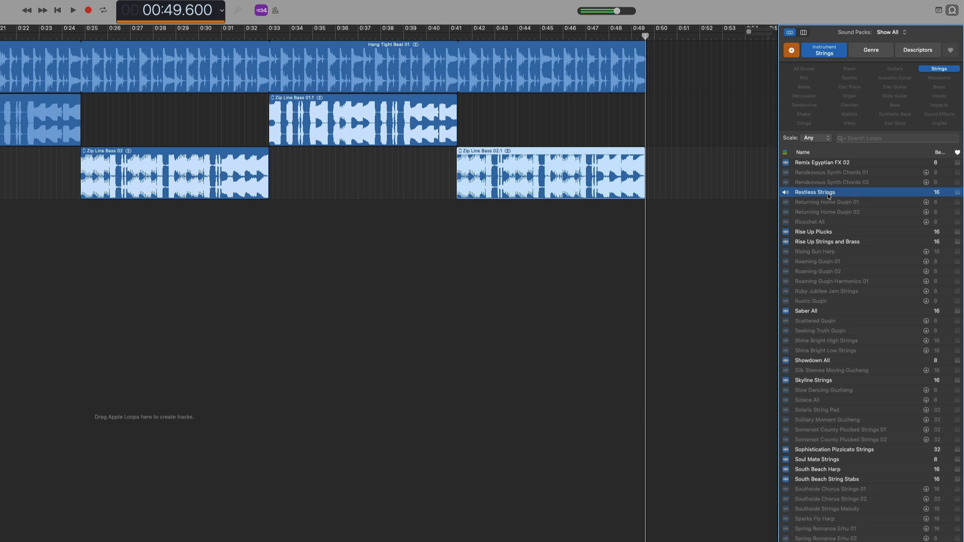
pyautogui.click(838, 461)
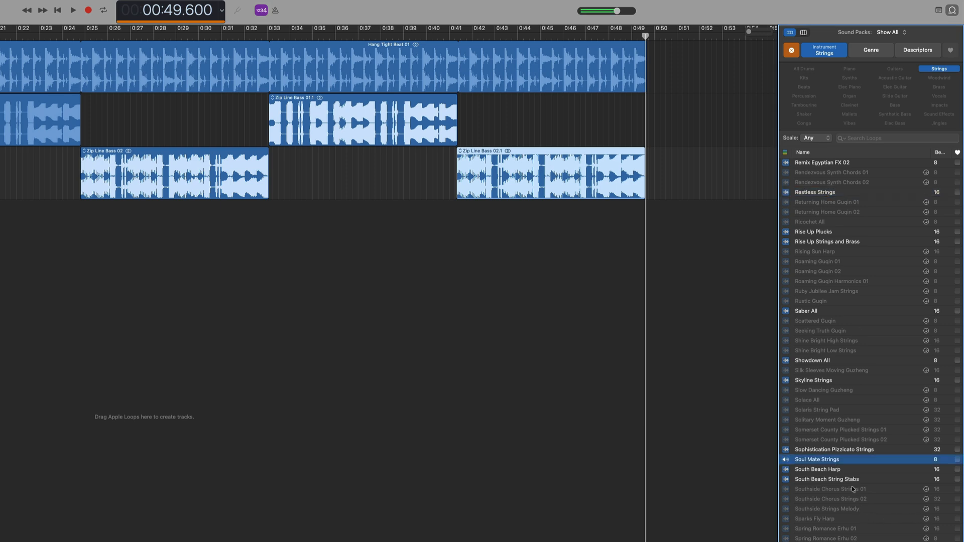
pyautogui.scroll(2, 838, 461)
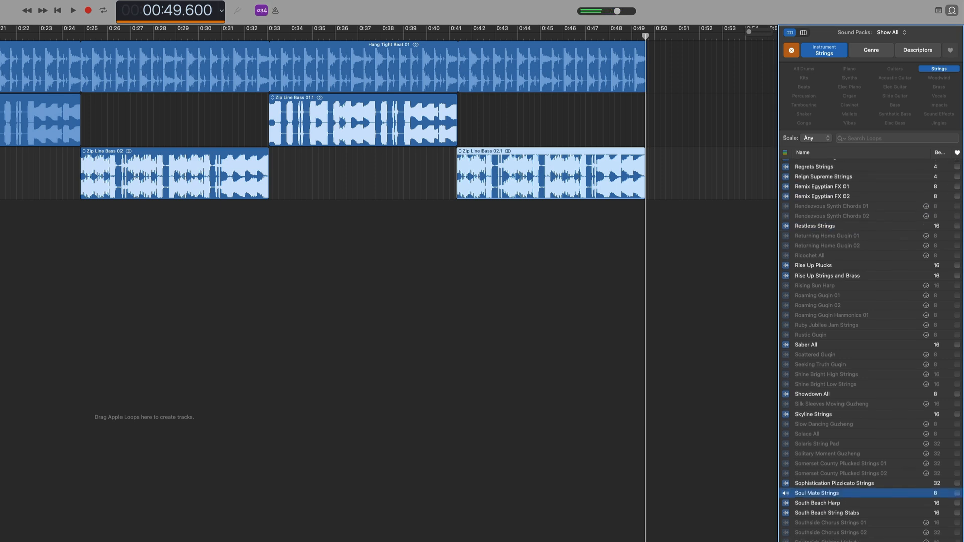
pyautogui.click(838, 490)
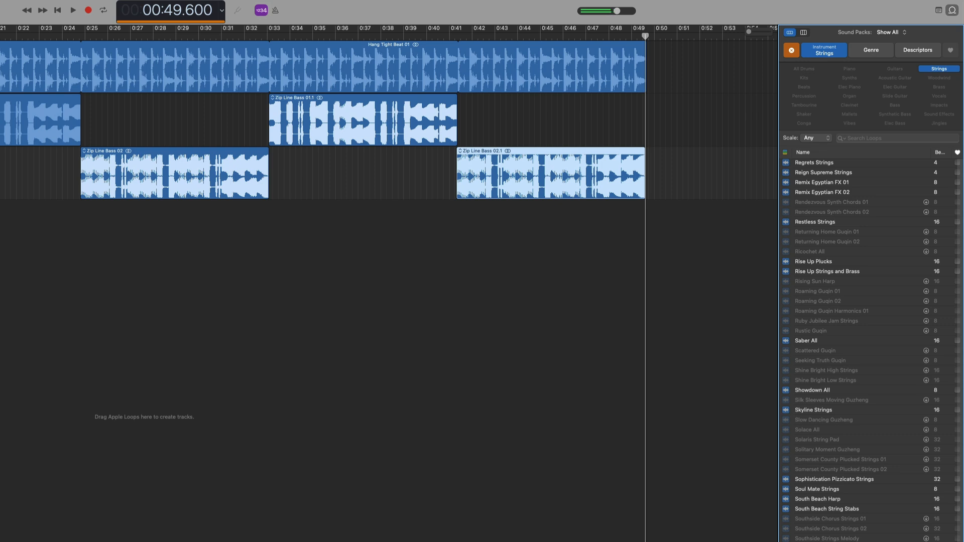
pyautogui.scroll(1, 913, 192)
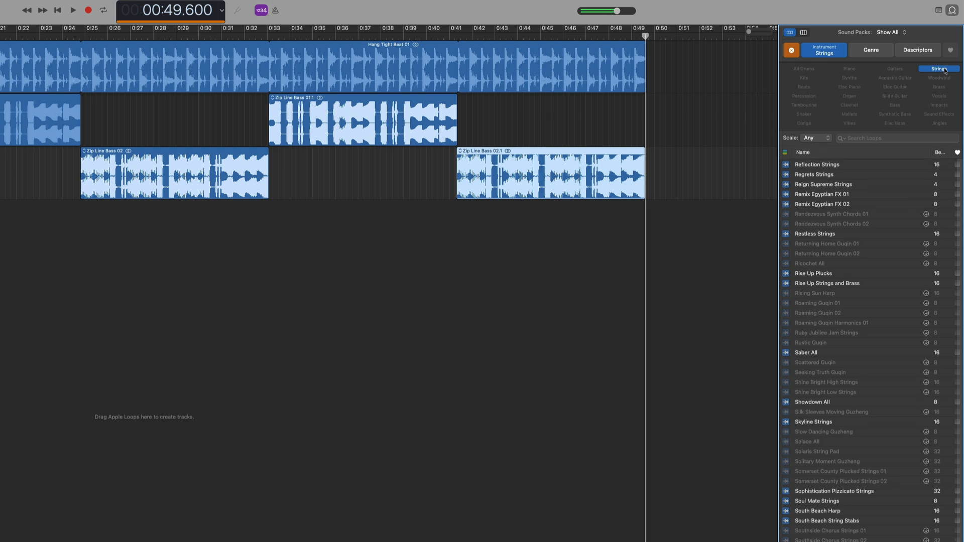
pyautogui.click(938, 70)
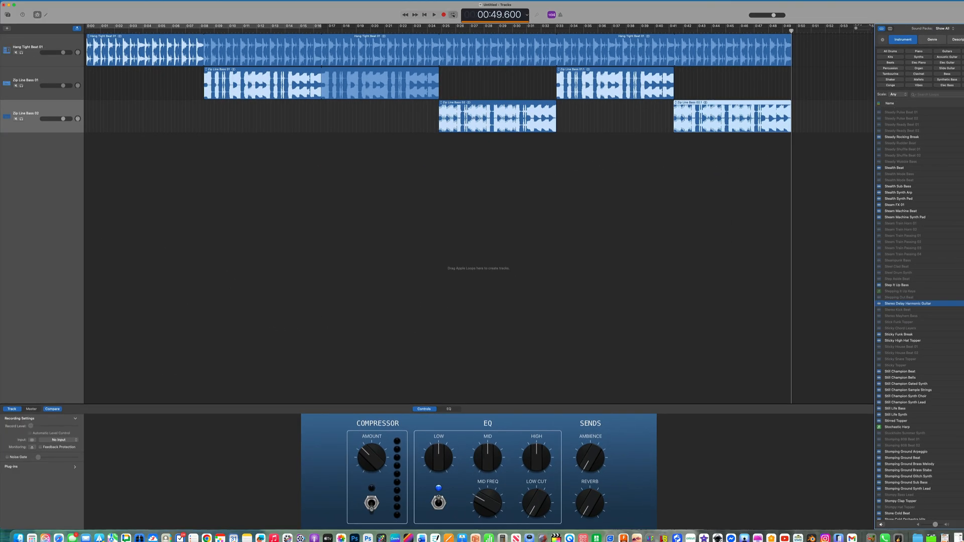
# Turn on Cycle mode, set the cycle range from about 0:08 to 0:25 over the first bass region, and start playback
pyautogui.click(453, 15)
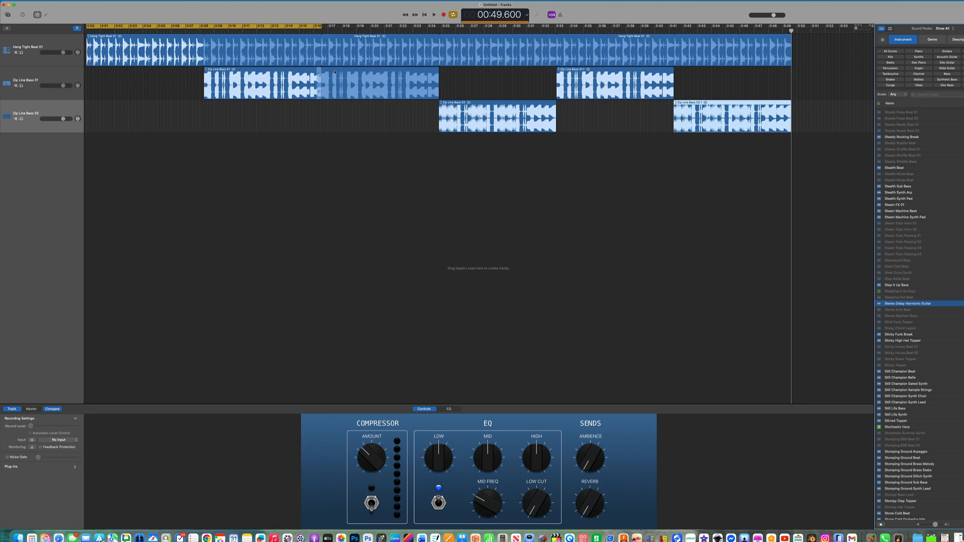
pyautogui.moveTo(221, 26); pyautogui.dragTo(342, 24)
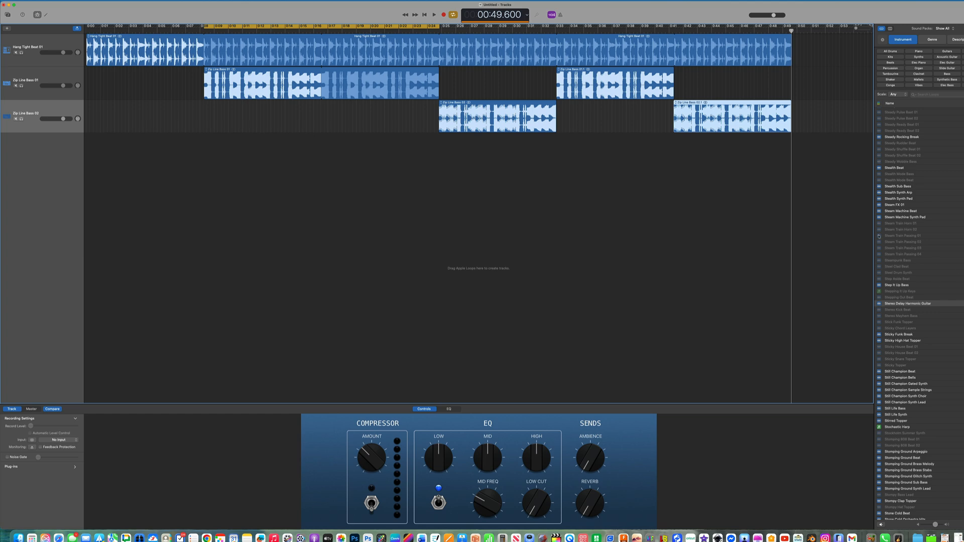
pyautogui.click(435, 15)
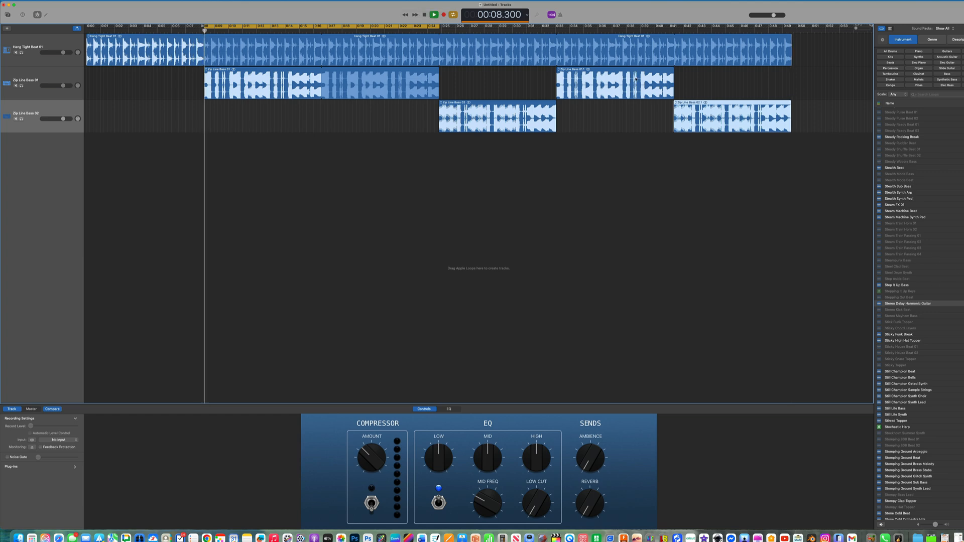
# Preview the Stealth Beat and Sticky Funk Break loops against the cycling drums and bass
pyautogui.scroll(2, 929, 177)
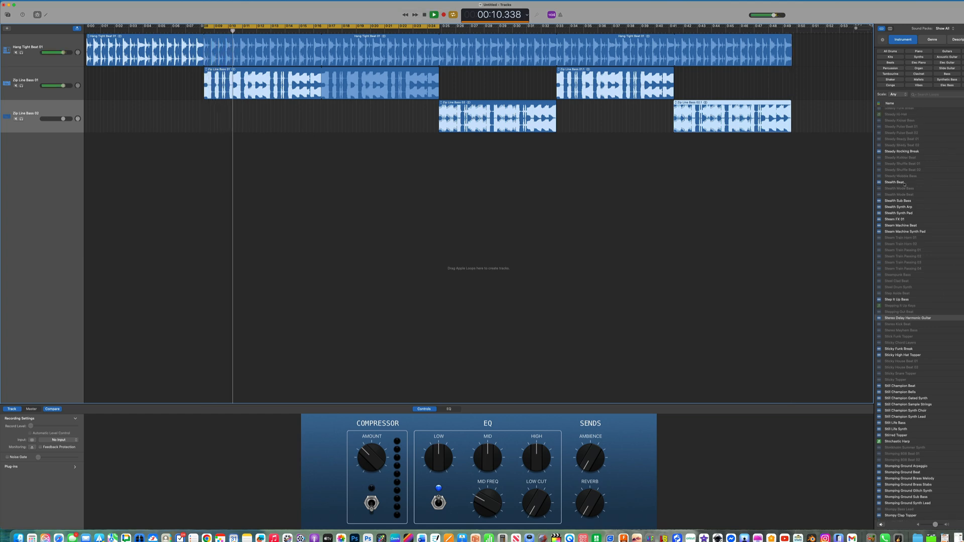
pyautogui.click(898, 182)
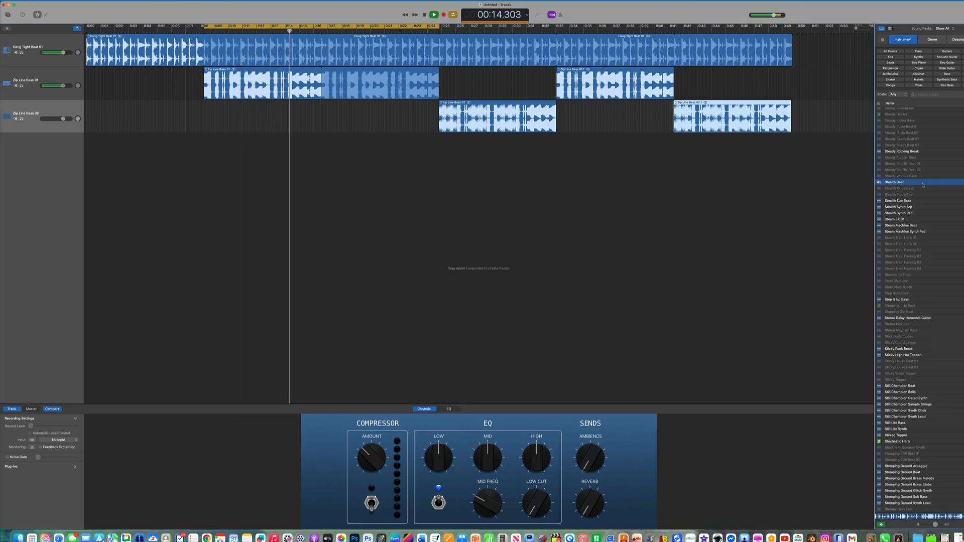
pyautogui.scroll(2, 921, 373)
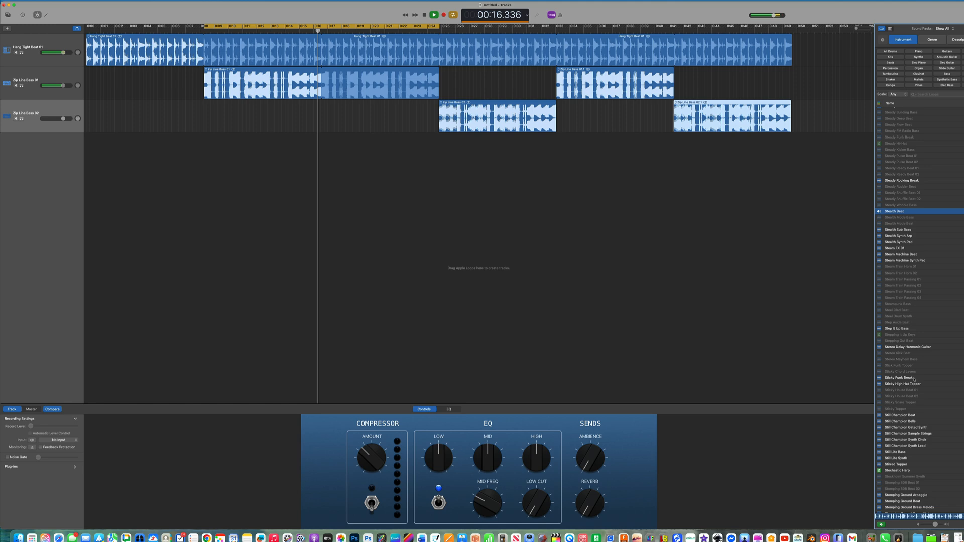
pyautogui.click(910, 377)
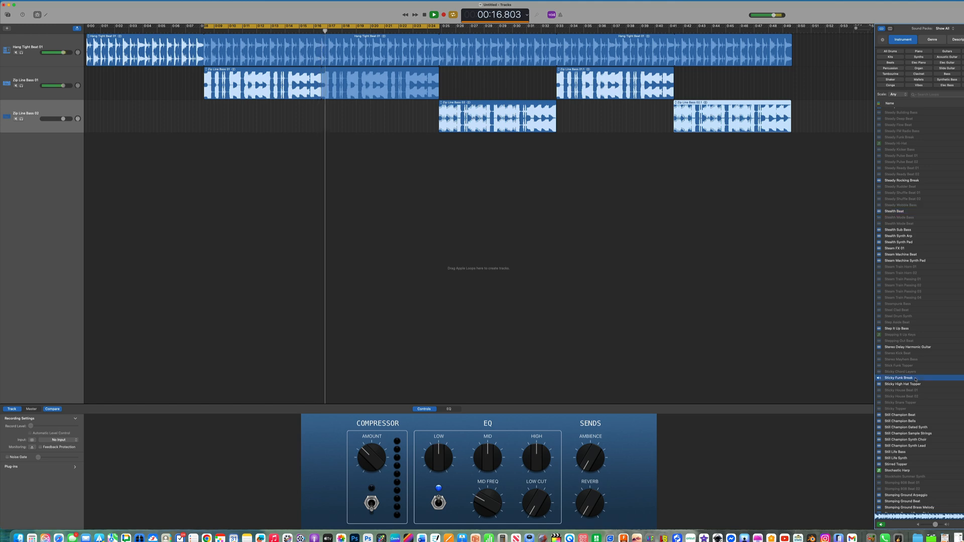
# Filter the loops by Guitars, preview Throwback, Tumbling Down, Uptown Club and Velvet Lounge Guitar against the cycle, and stop playback
pyautogui.click(947, 51)
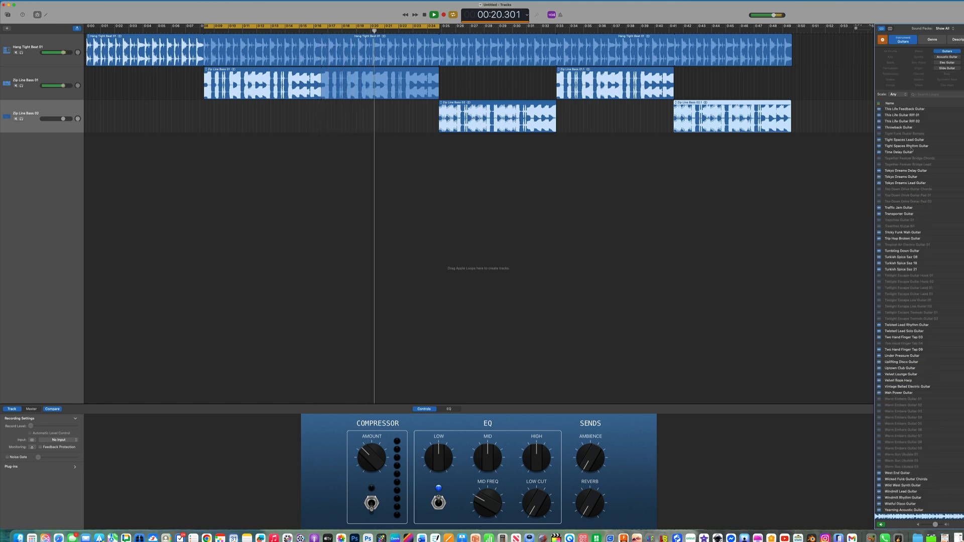
pyautogui.click(914, 128)
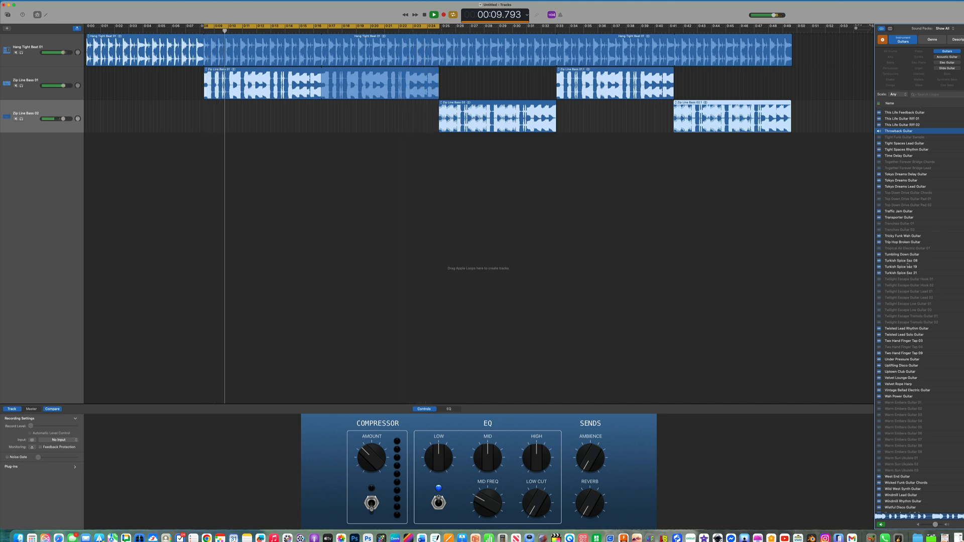
pyautogui.click(922, 254)
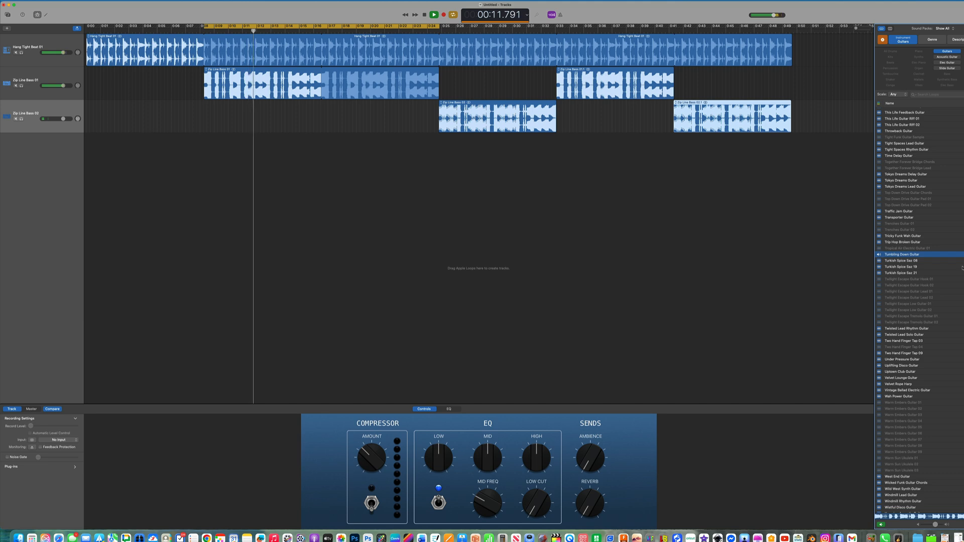
pyautogui.click(911, 373)
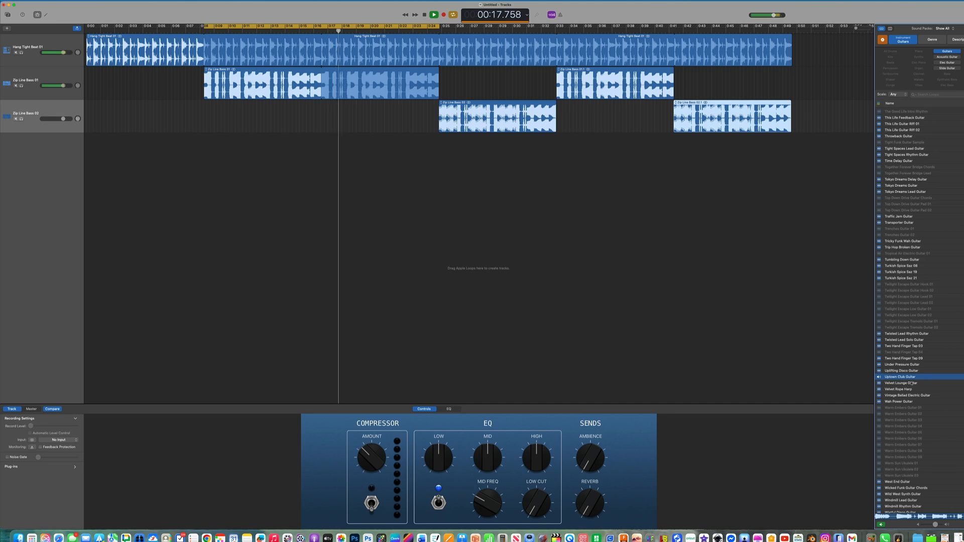
pyautogui.click(911, 384)
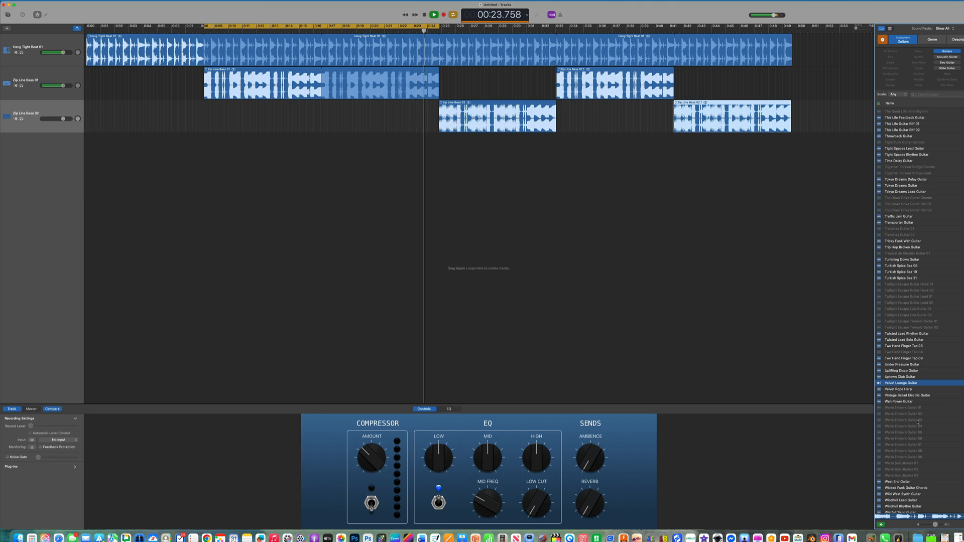
pyautogui.press('space')
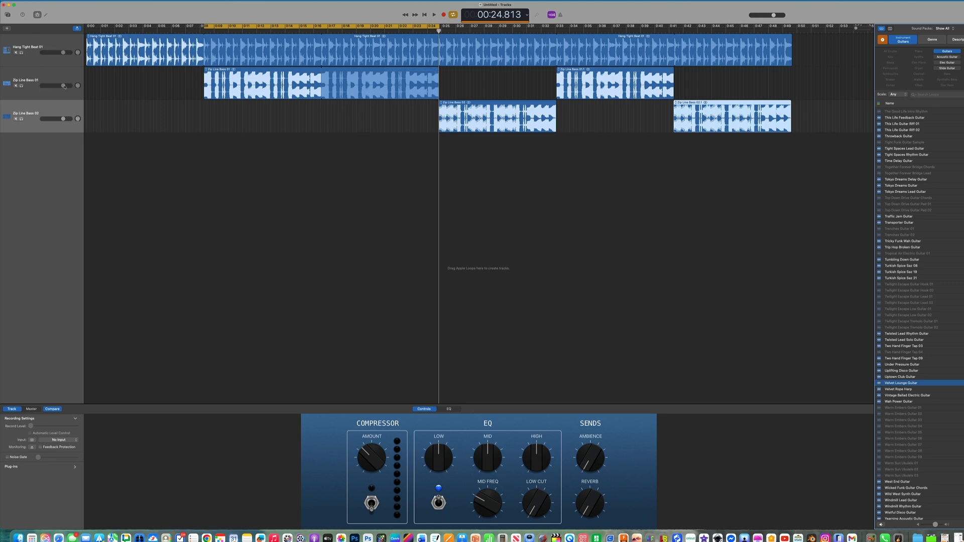
# Slightly lower the volumes of the Hang Tight Beat 01, Zip Line Bass 01 and Zip Line Bass 02 tracks
pyautogui.moveTo(65, 86); pyautogui.dragTo(61, 86)
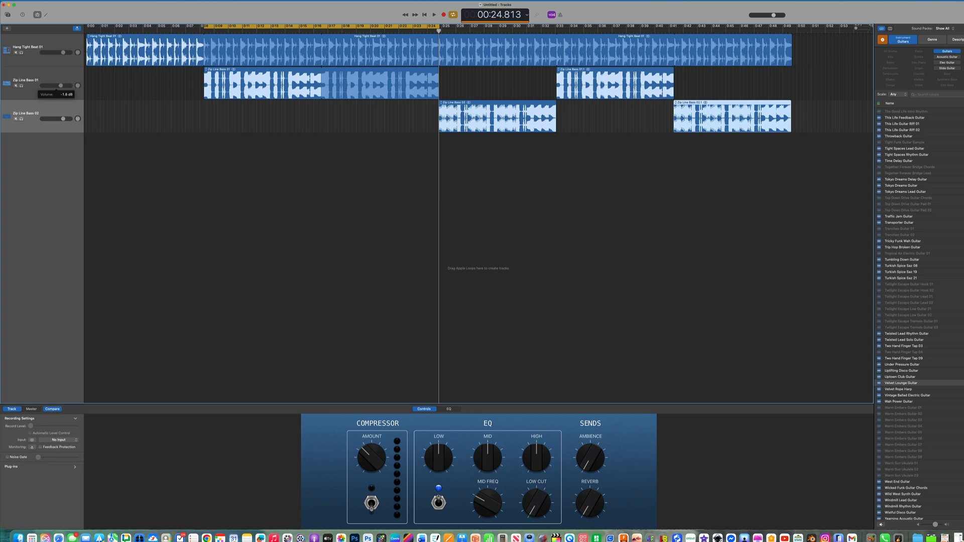
pyautogui.moveTo(60, 85); pyautogui.dragTo(63, 86)
pyautogui.moveTo(63, 53); pyautogui.dragTo(61, 52)
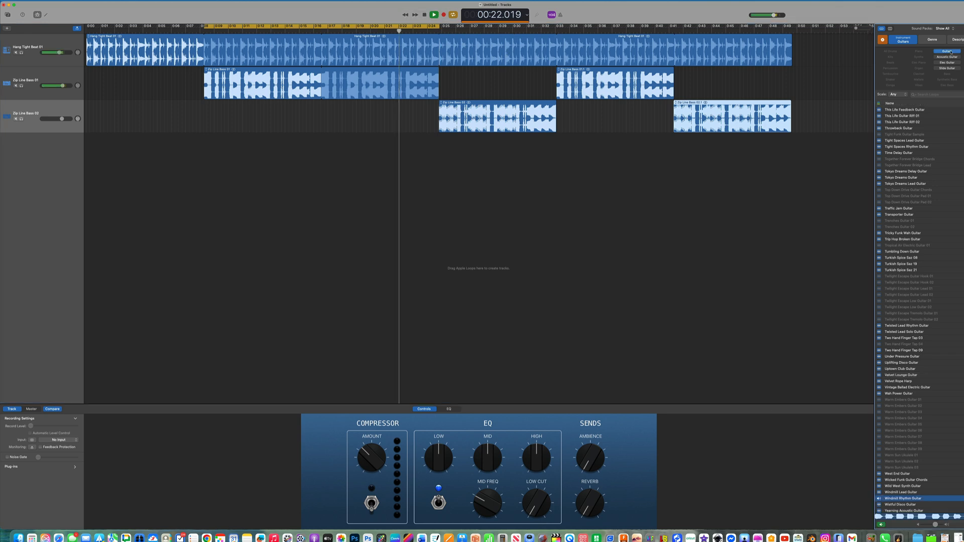
# Switch the loop filter to Synths, preview Where It Falls, White Light Gated Synth and White Light Pulse Synth against the cycle, and stop playback
pyautogui.click(883, 40)
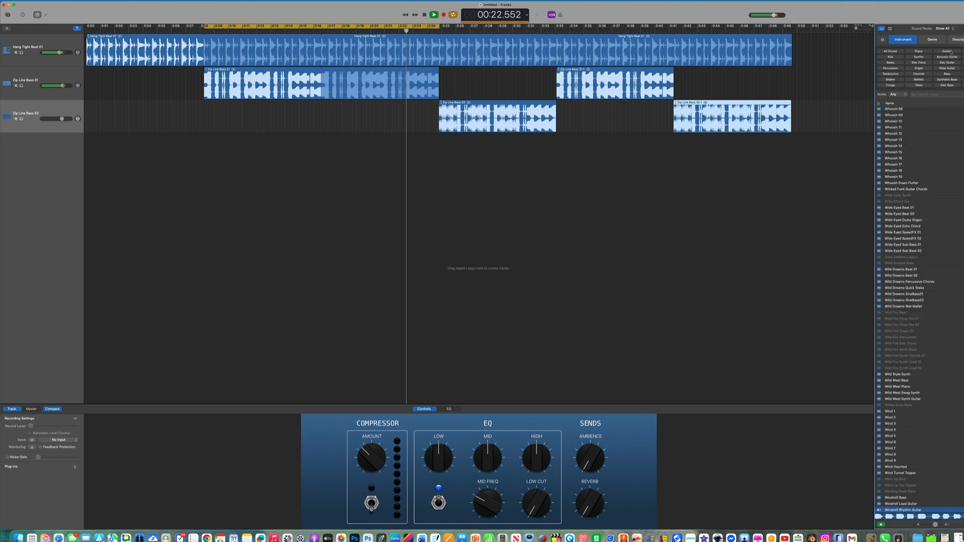
pyautogui.click(919, 57)
pyautogui.click(903, 189)
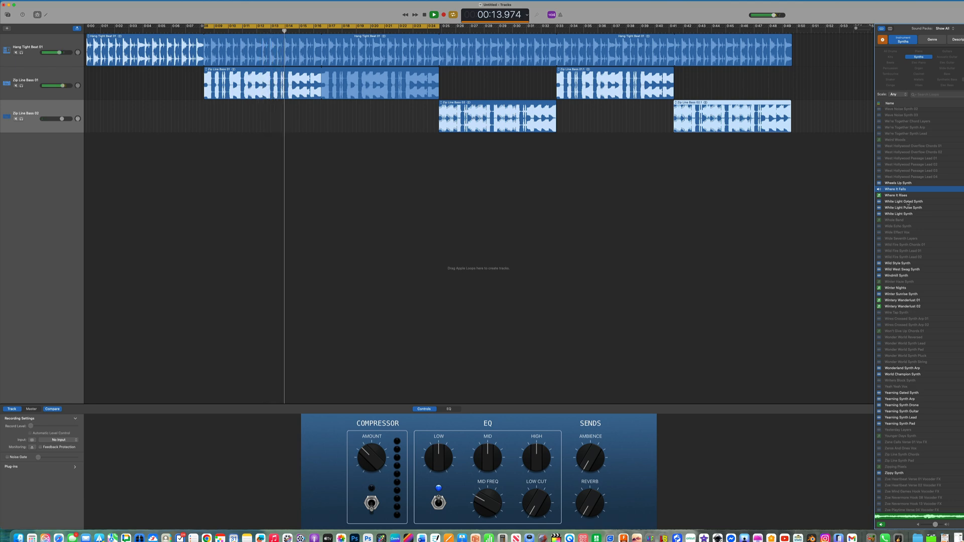
pyautogui.click(908, 201)
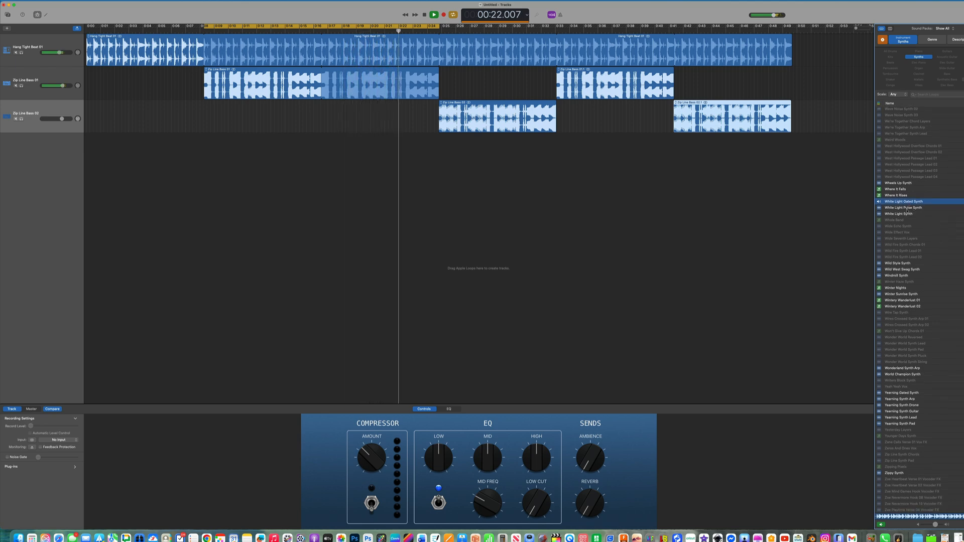
pyautogui.press('Down')
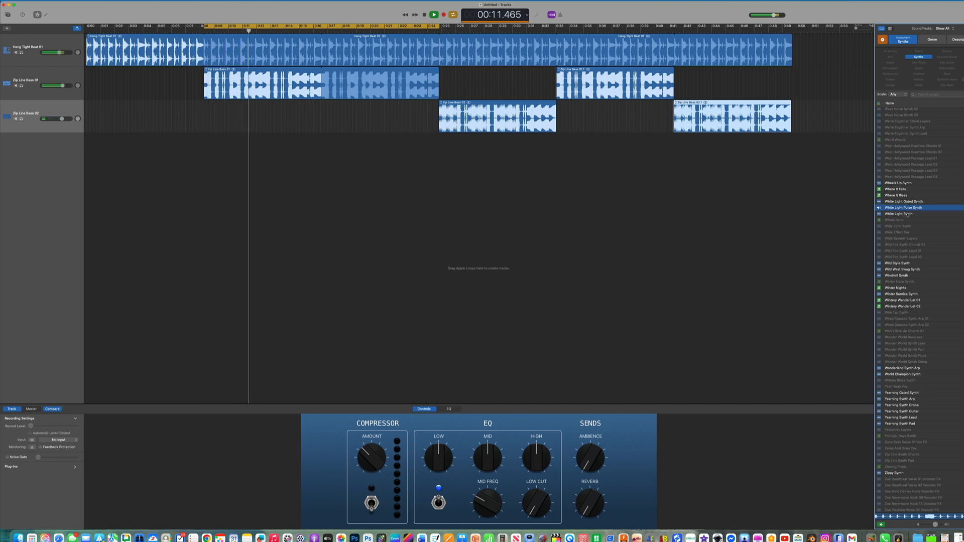
pyautogui.press('space')
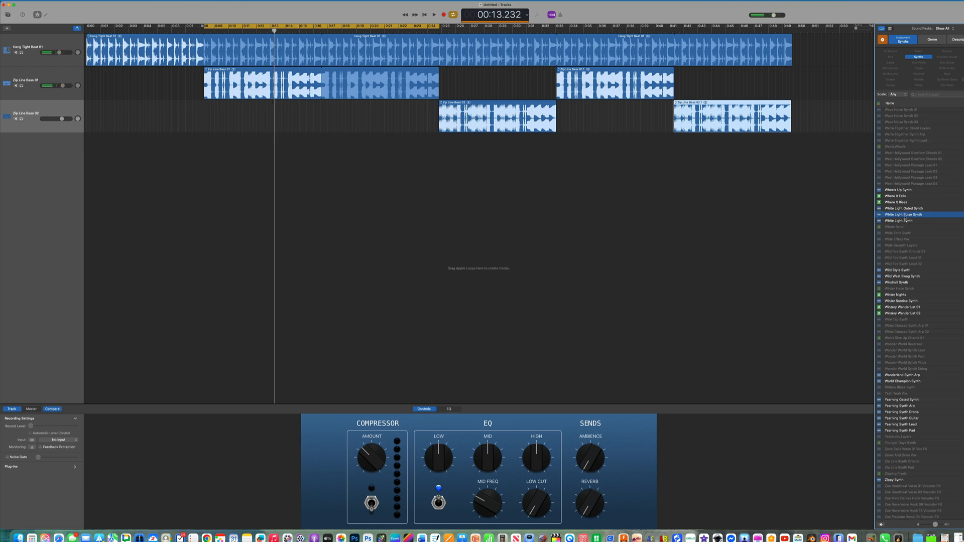
# Place White Light Pulse Synth on a new track at about 0:05 and loop it to two repetitions, ending at about 0:21
pyautogui.moveTo(905, 217); pyautogui.dragTo(157, 162)
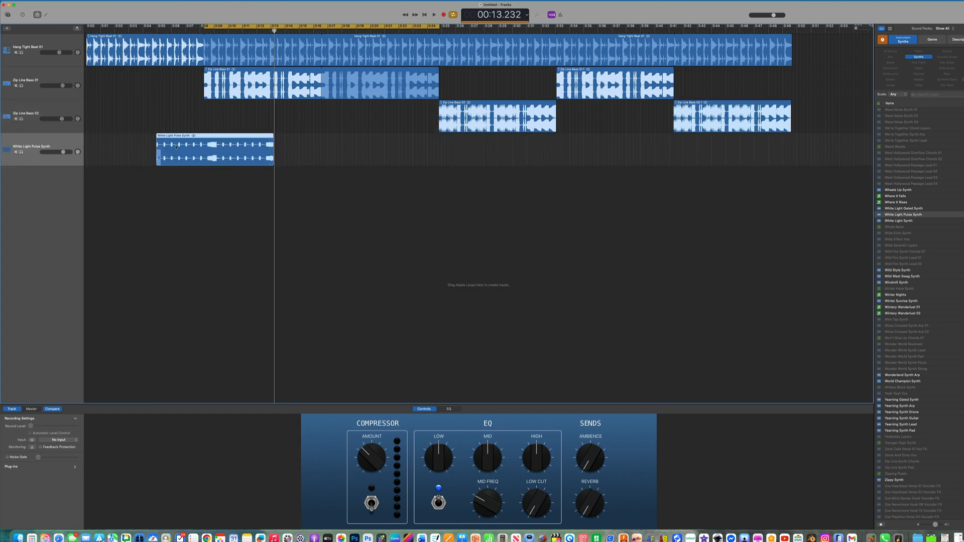
pyautogui.moveTo(273, 135); pyautogui.dragTo(391, 142)
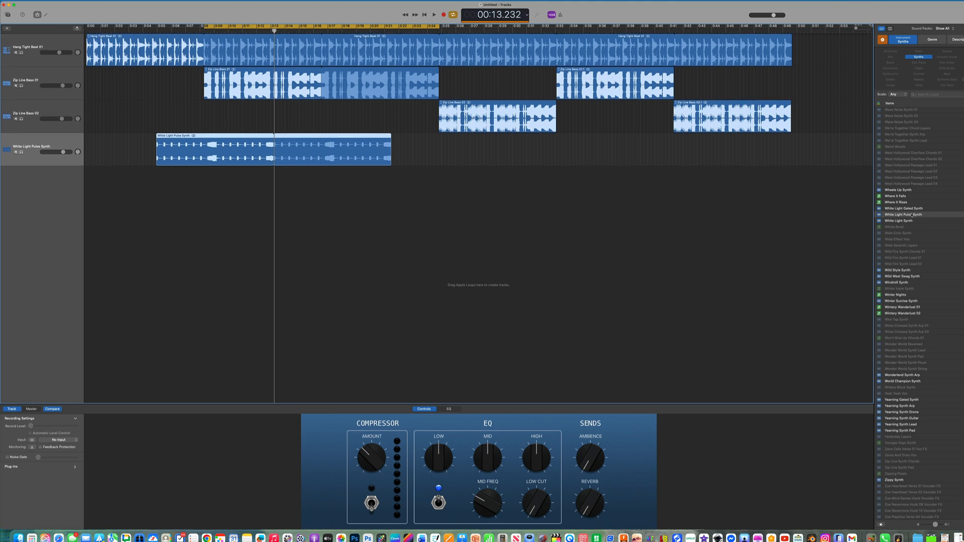
# Add a second White Light Pulse Synth region on its track at about 0:31 and loop it to two repetitions, ending at about 0:47
pyautogui.moveTo(911, 216); pyautogui.dragTo(531, 157)
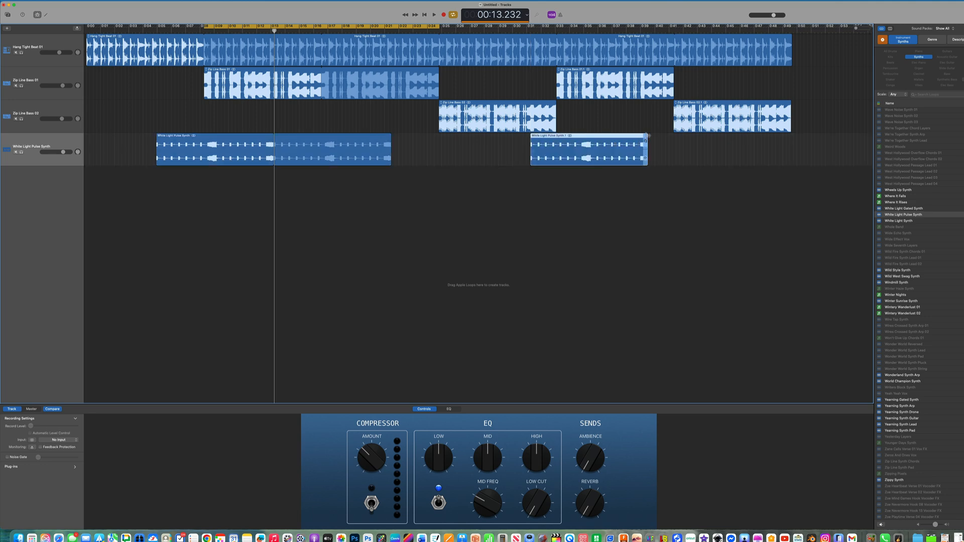
pyautogui.moveTo(649, 139); pyautogui.dragTo(764, 147)
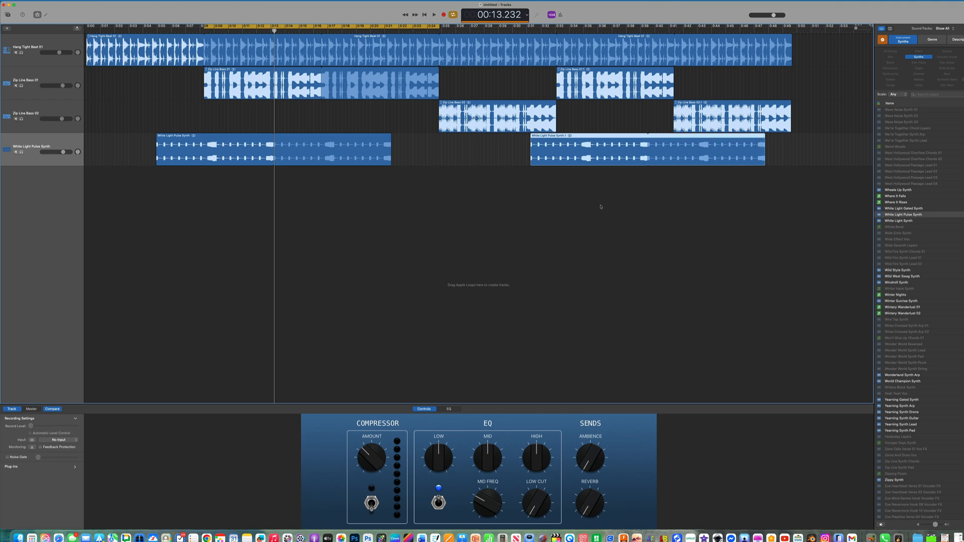
pyautogui.hscroll(1, 279, 133)
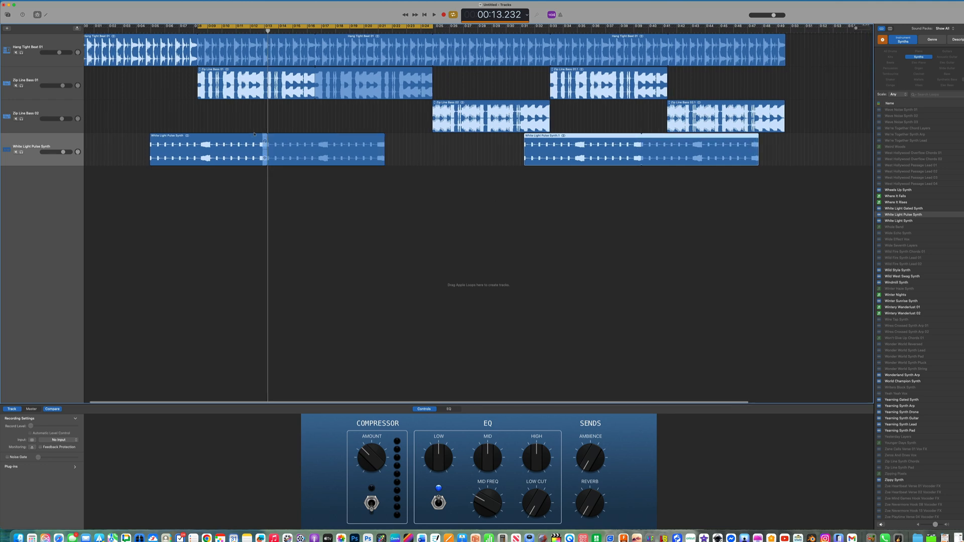
pyautogui.moveTo(234, 143)
pyautogui.mouseDown()
pyautogui.moveTo(419, 143)
pyautogui.moveTo(211, 142)
pyautogui.moveTo(240, 138)
pyautogui.mouseUp()
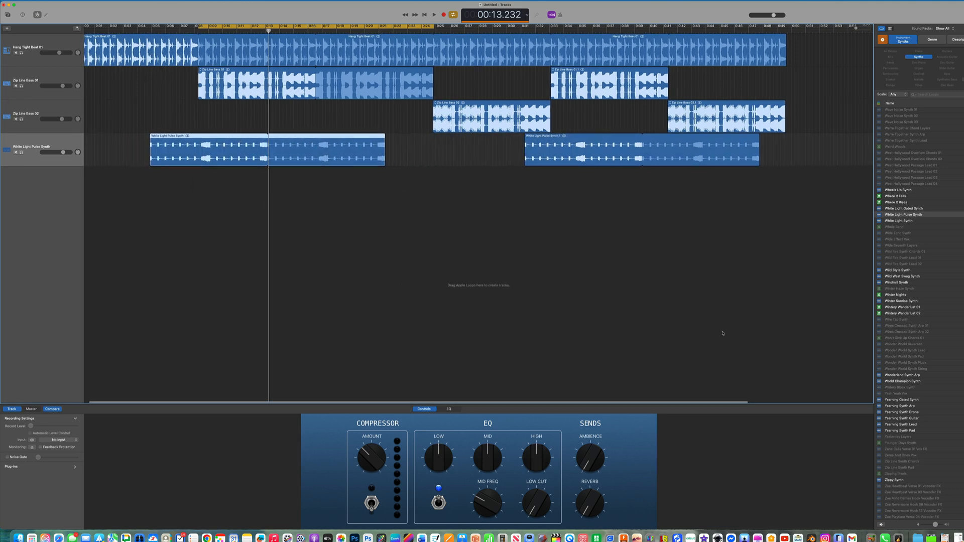
# Turn off the cycle area, return the playhead to the start, play the whole arrangement through and stop playback
pyautogui.click(453, 15)
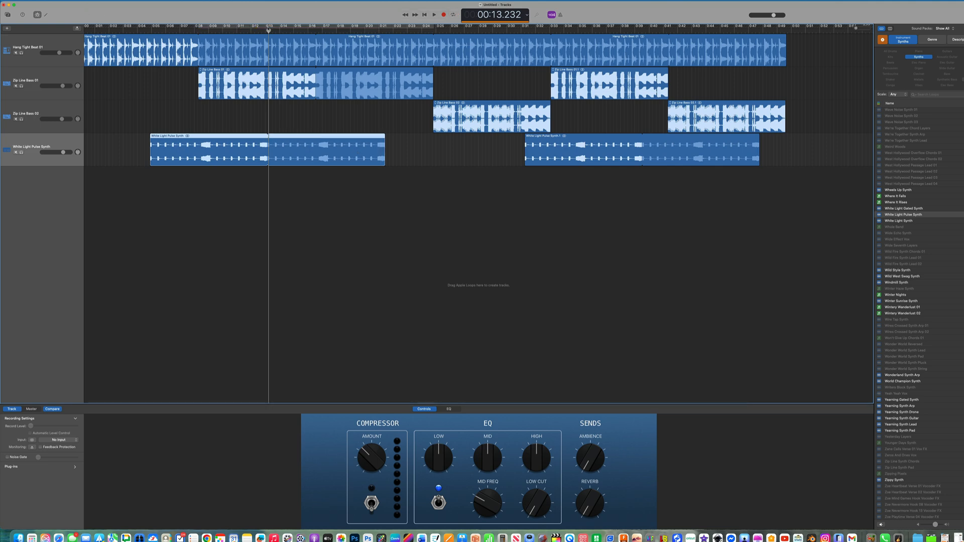
pyautogui.moveTo(268, 31); pyautogui.dragTo(79, 37)
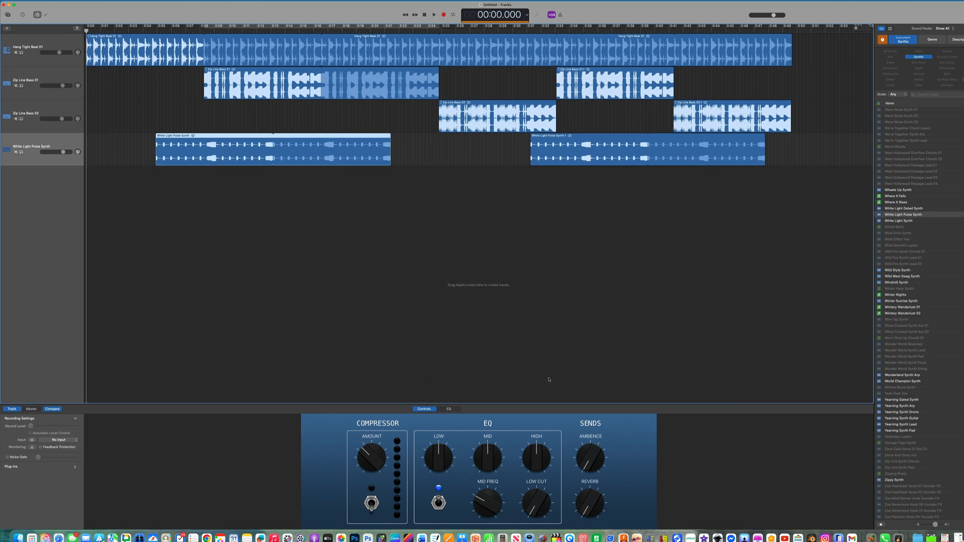
pyautogui.press('space')
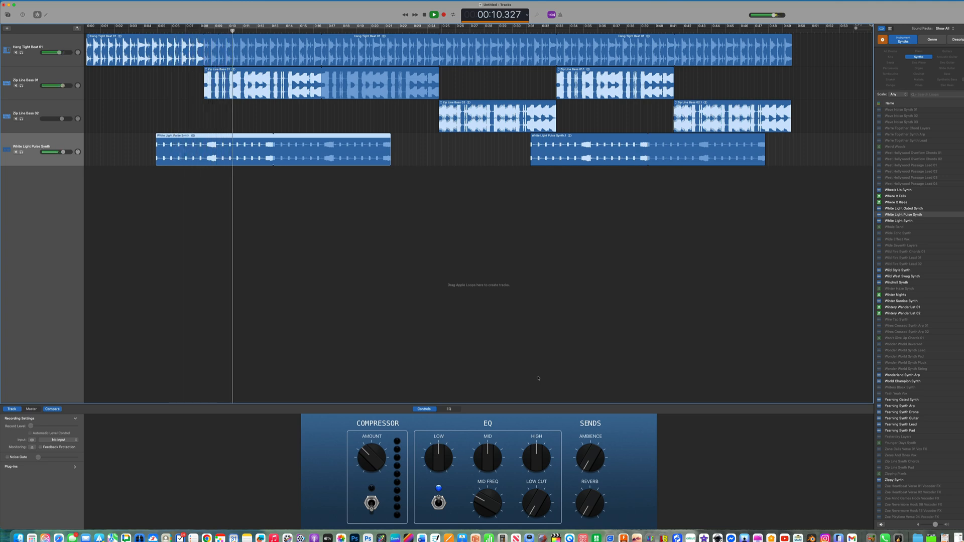
pyautogui.hscroll(1, 539, 379)
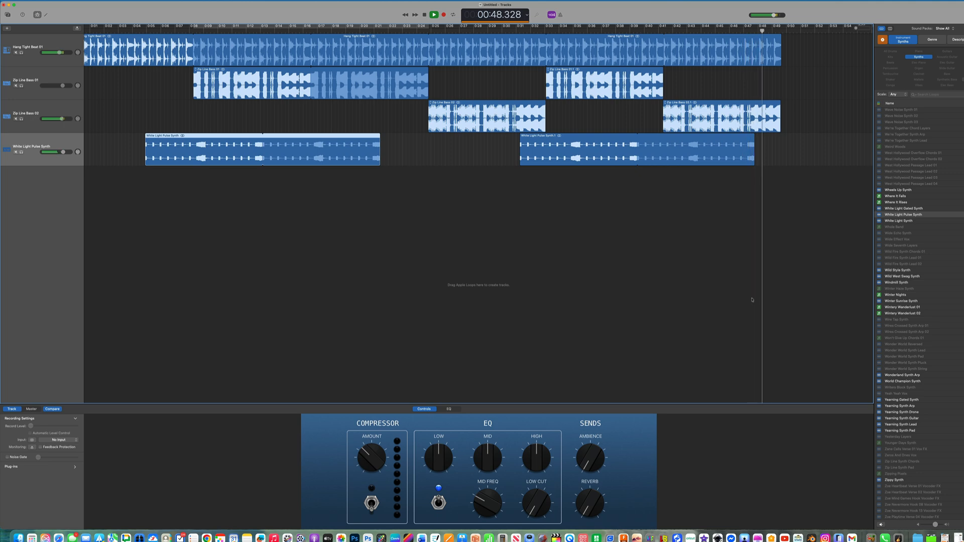
pyautogui.press('space')
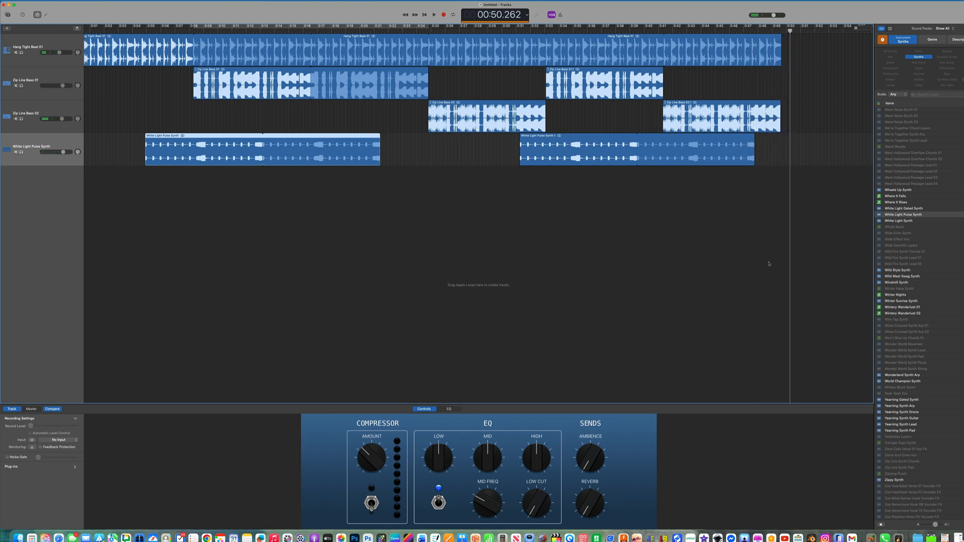
# Look through the Instrument, Genre and Descriptors filters of the loop browser and the list of synth loops
pyautogui.click(904, 39)
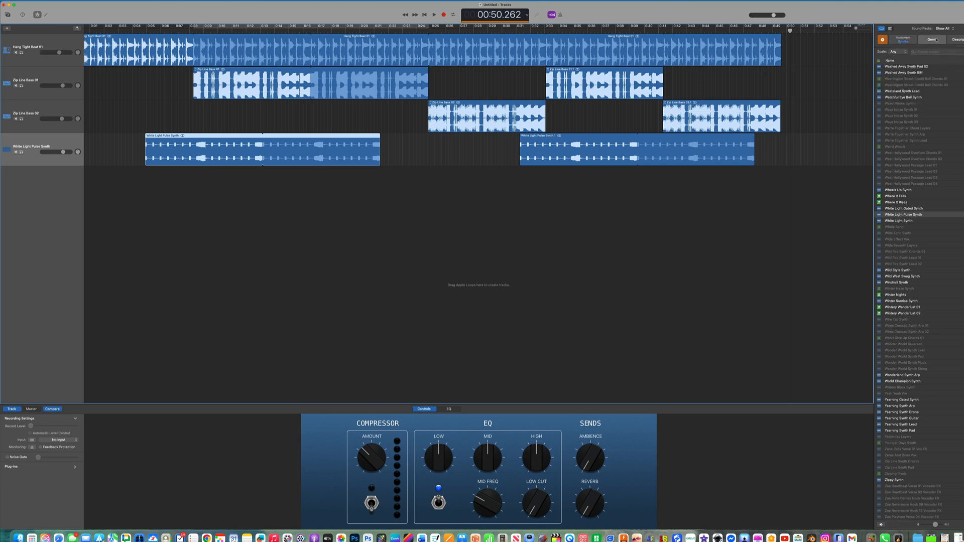
pyautogui.click(936, 40)
pyautogui.click(959, 40)
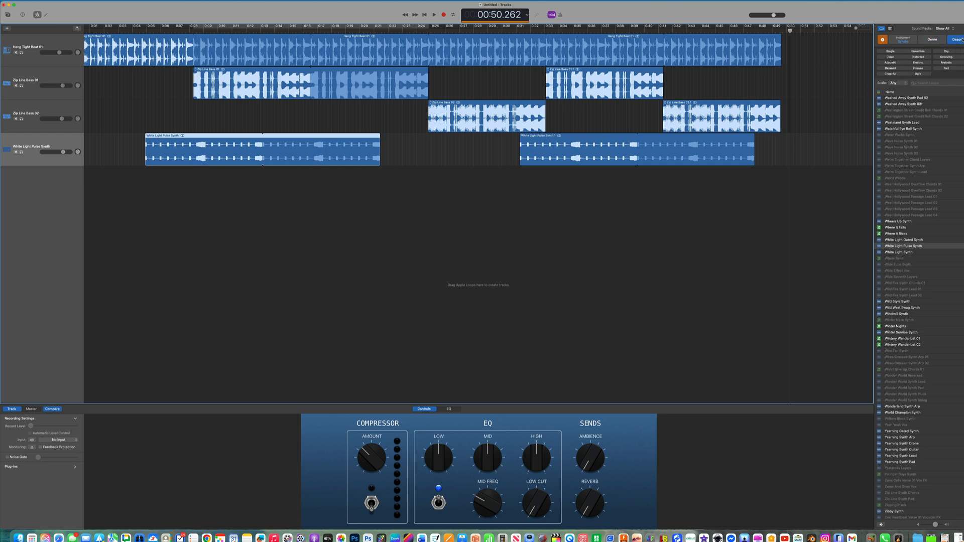
pyautogui.scroll(2, 911, 188)
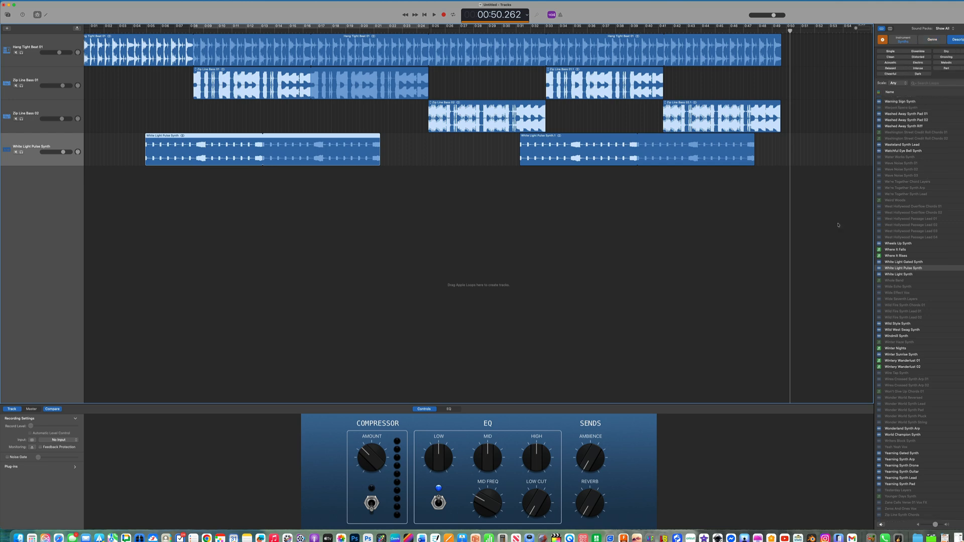
pyautogui.scroll(15, 897, 199)
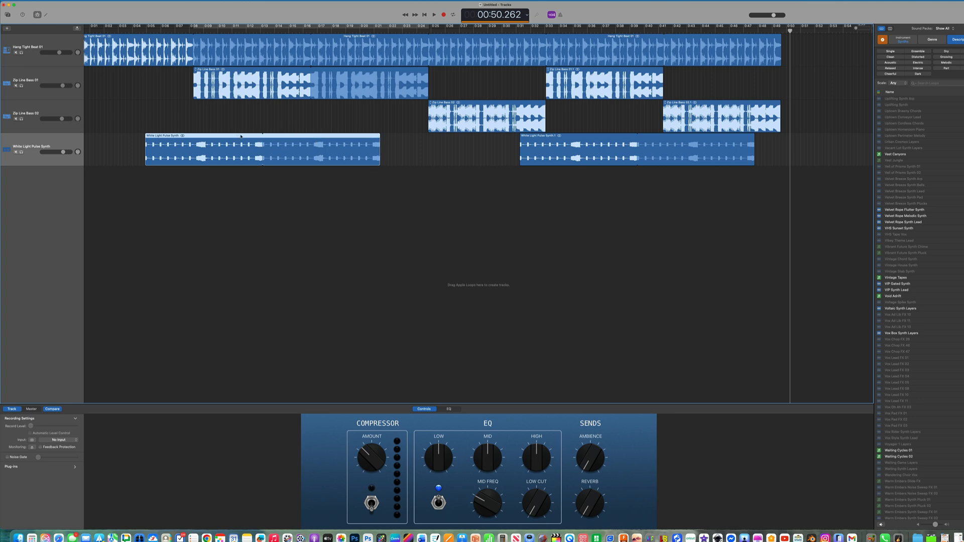
# Move the first White Light Pulse Synth region to about 0:08 so it starts together with the Zip Line Bass 01 region
pyautogui.moveTo(240, 136); pyautogui.dragTo(286, 137)
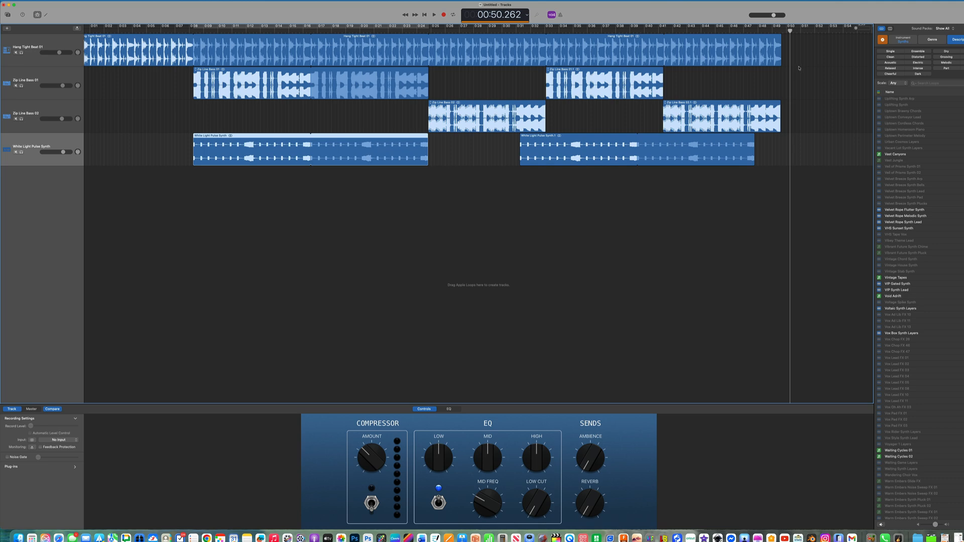
pyautogui.hscroll(1, 801, 37)
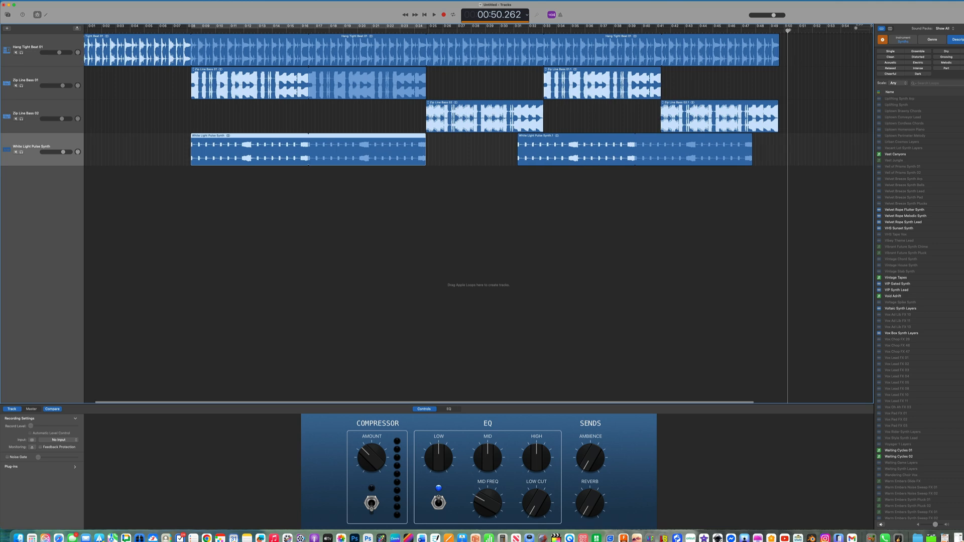
pyautogui.hscroll(3, 808, 87)
pyautogui.hscroll(-2, 779, 86)
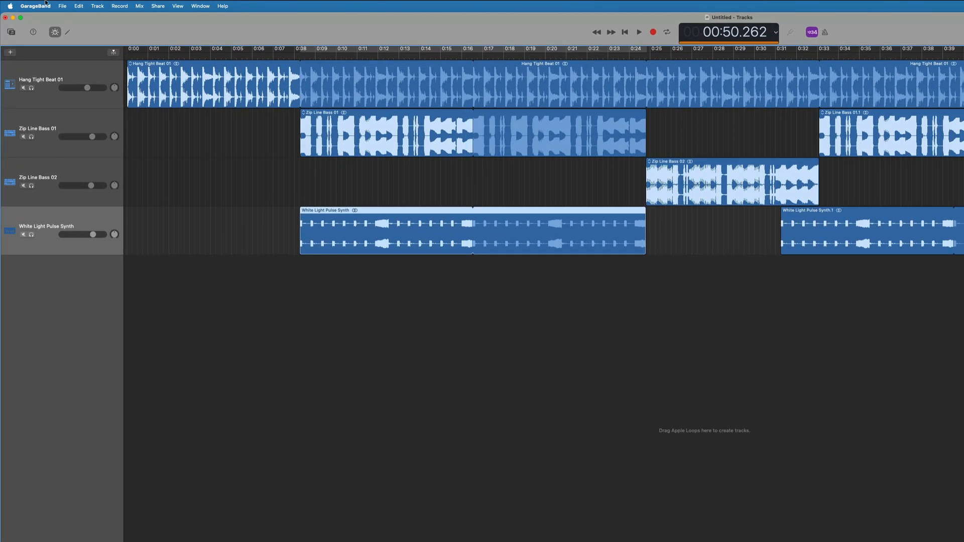
# Save the project as Project 3 in the GarageBand folder
pyautogui.click(62, 6)
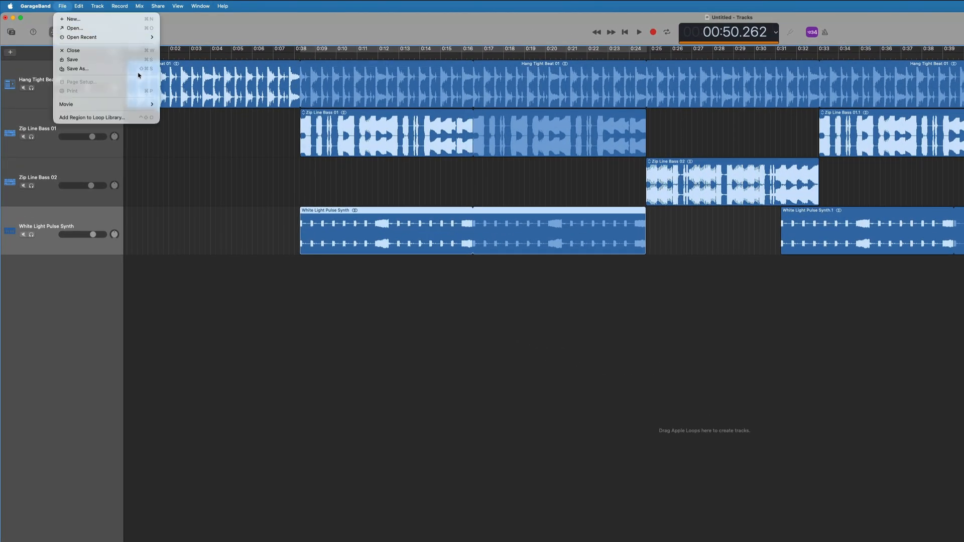
pyautogui.click(98, 65)
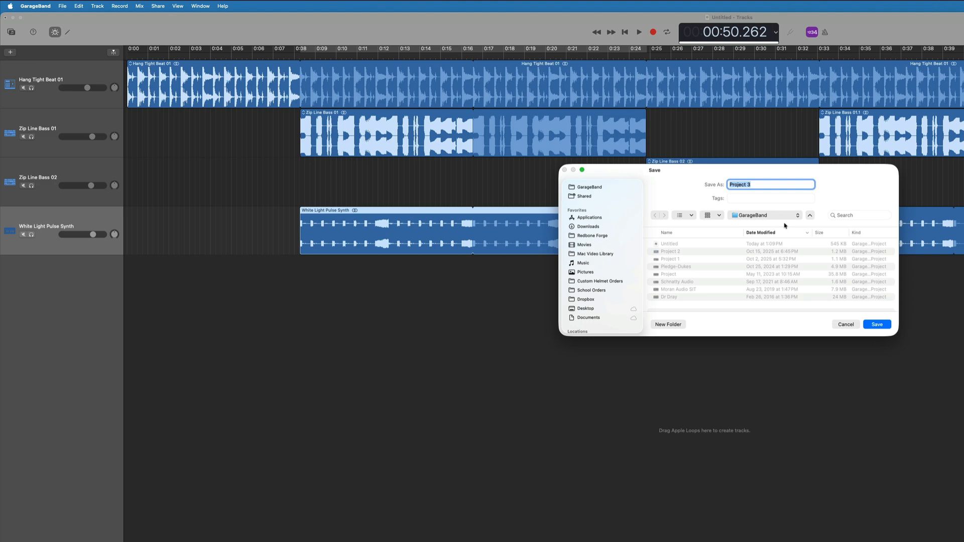
pyautogui.click(877, 325)
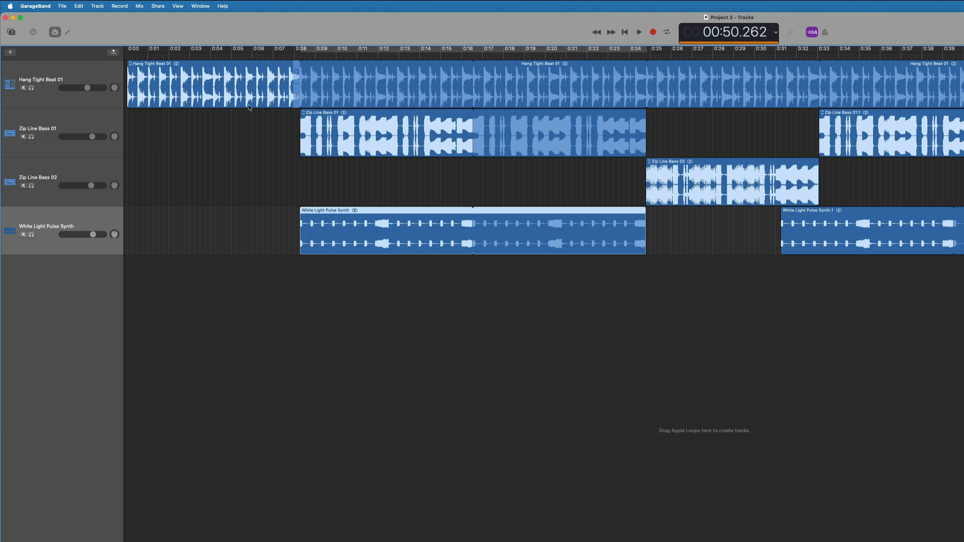
# Export the song to disk on the Desktop as an AAC file at Highest Quality (256 kbit/s), keeping the suggested file name
pyautogui.click(161, 3)
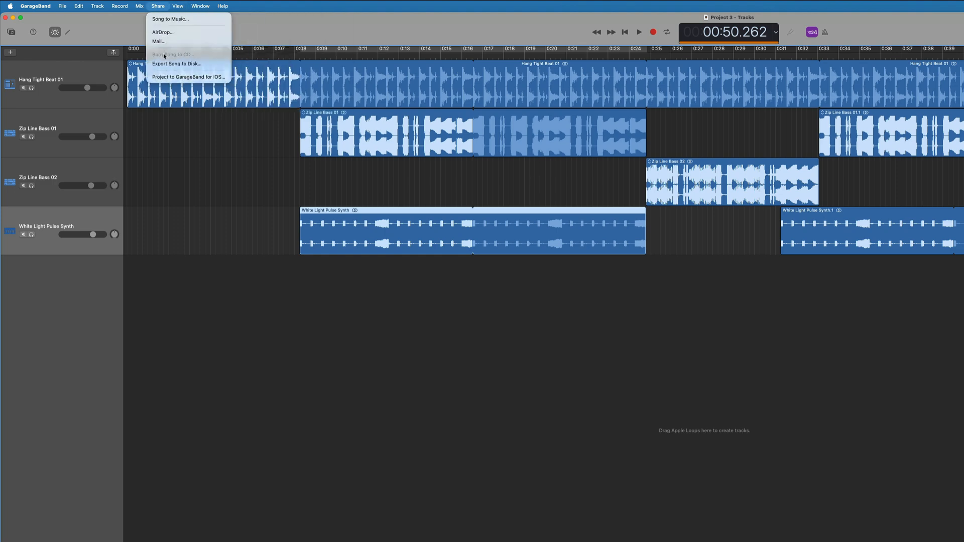
pyautogui.click(195, 66)
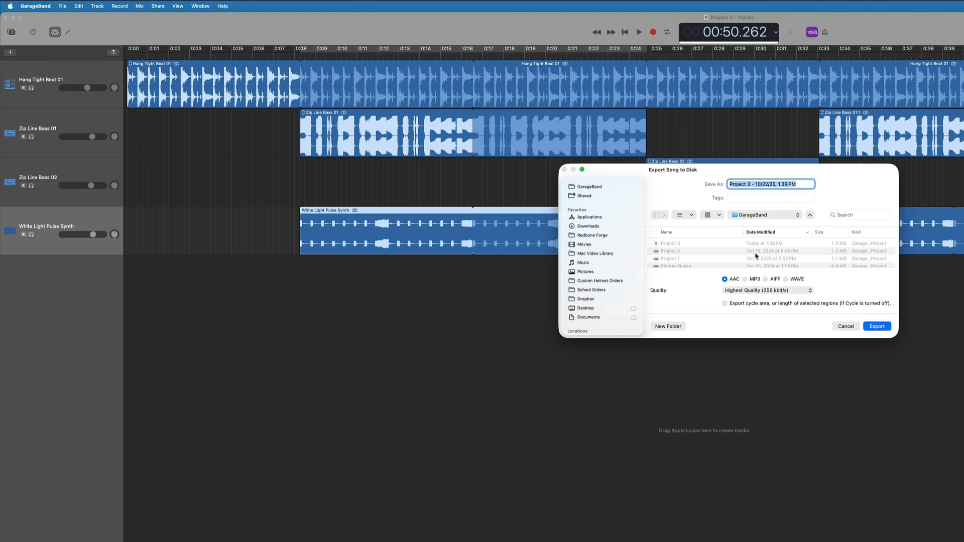
pyautogui.click(740, 216)
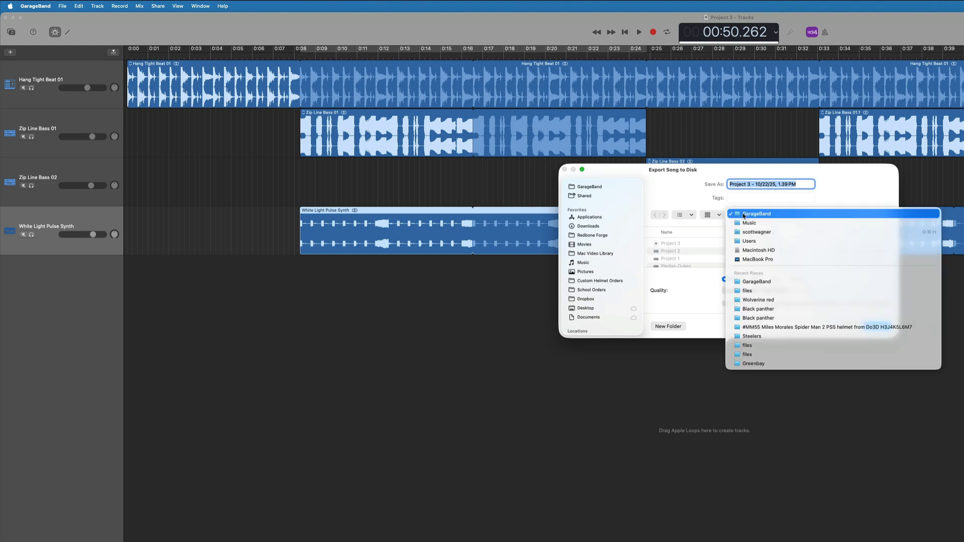
pyautogui.click(743, 215)
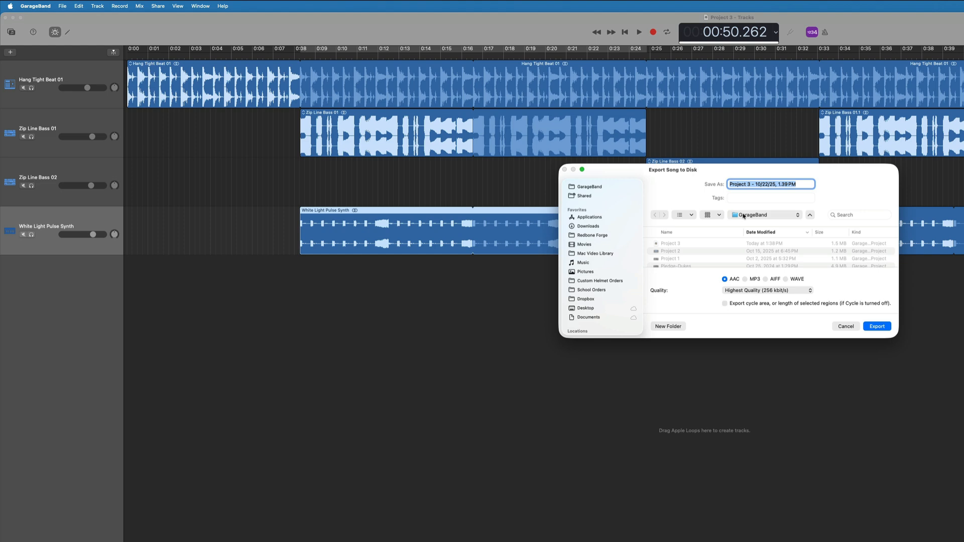
pyautogui.press('super+shift+d')
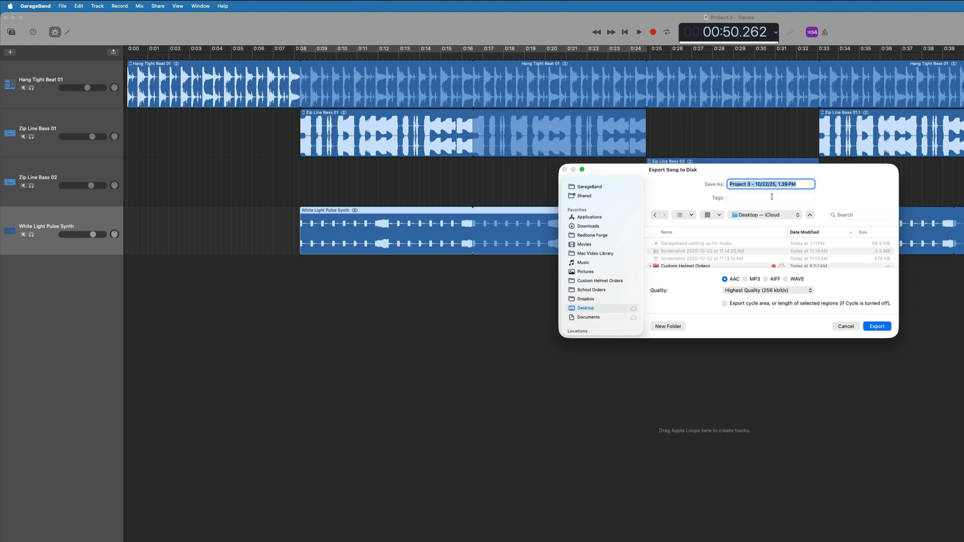
pyautogui.click(877, 326)
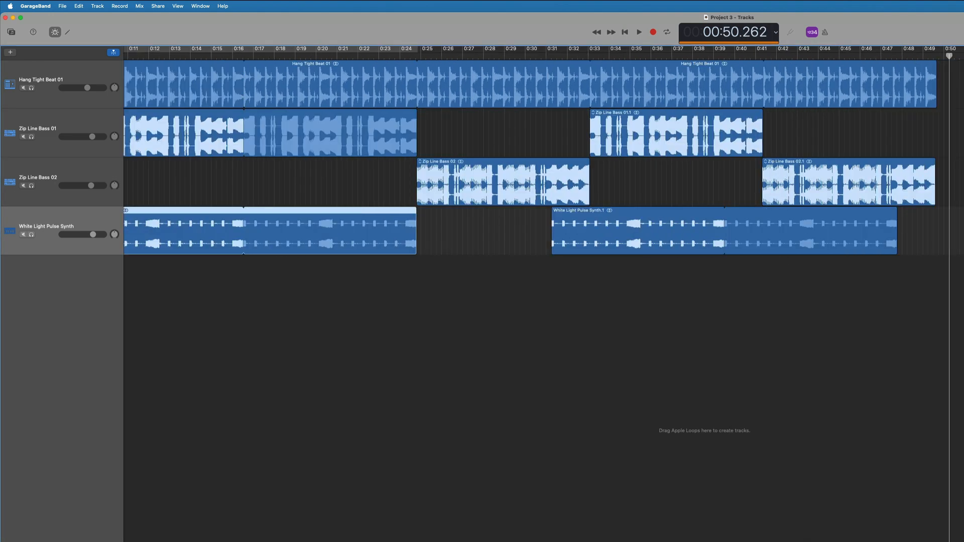
pyautogui.hscroll(-1, 543, 294)
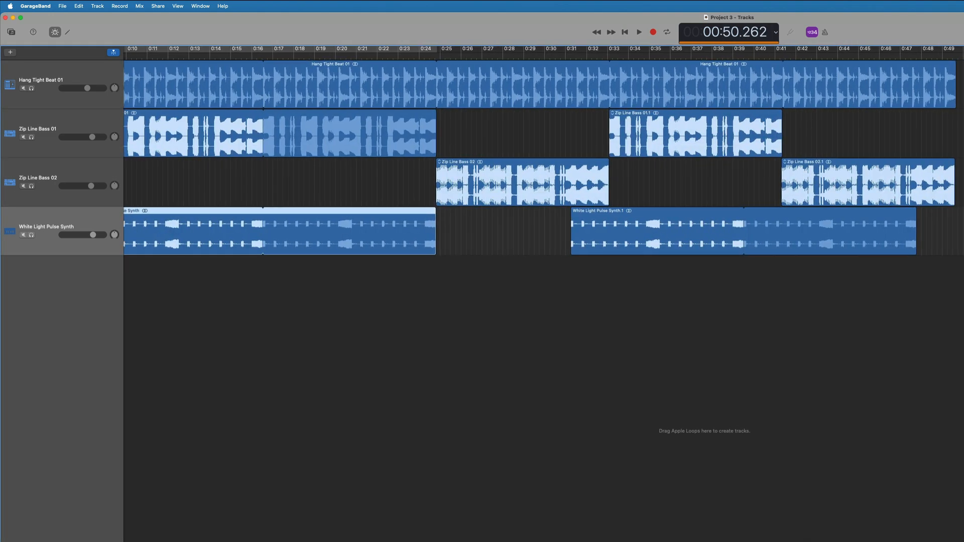
pyautogui.hscroll(-1, 543, 294)
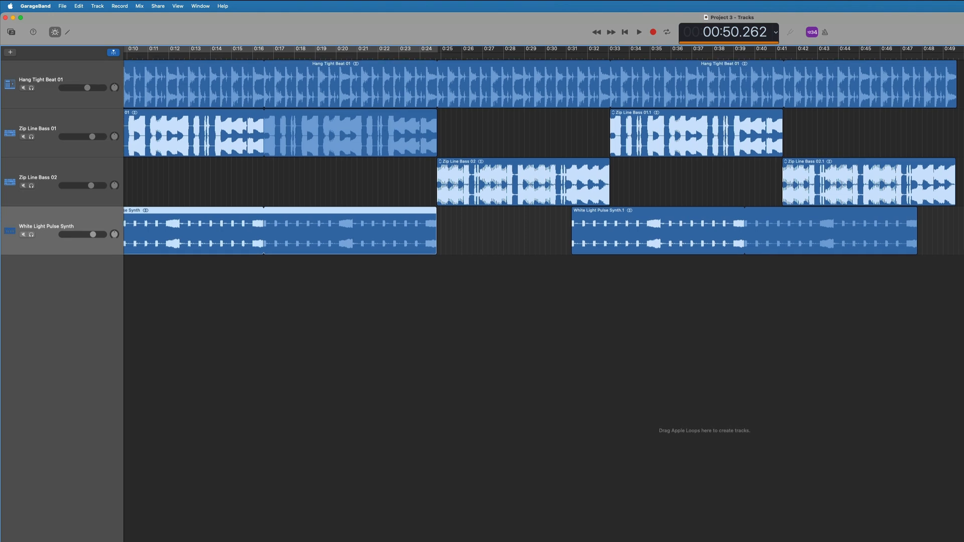